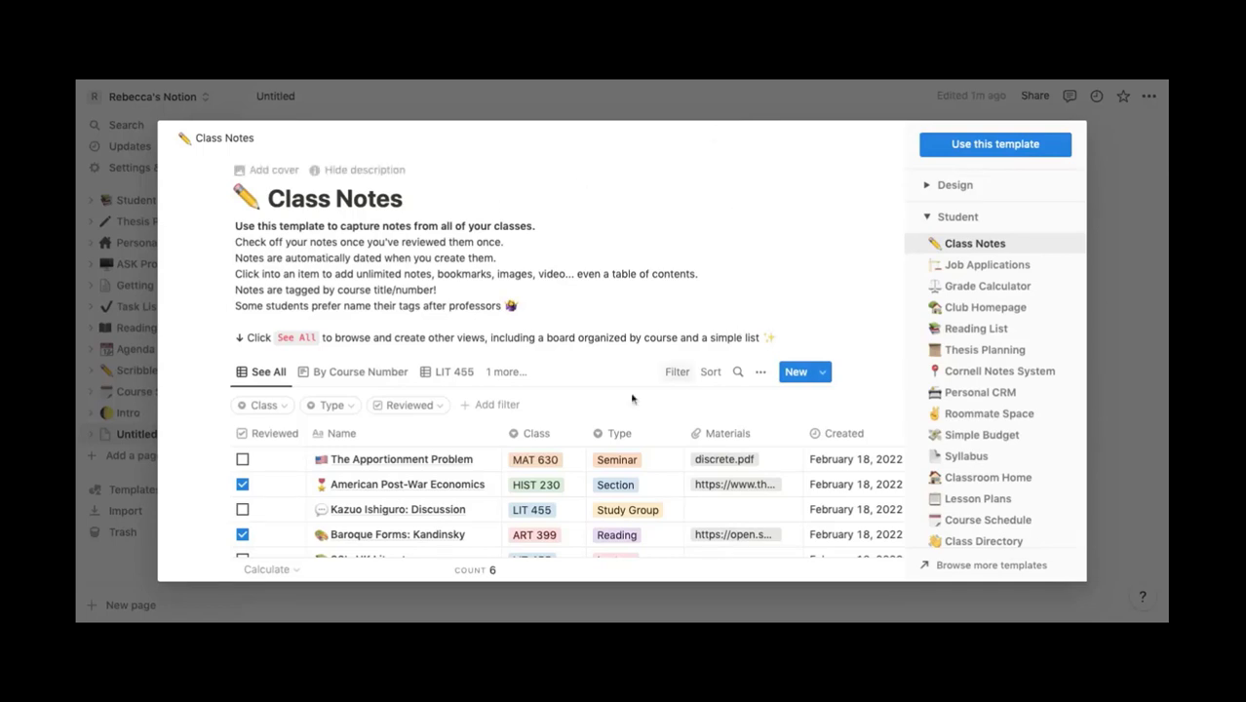
# - Browse the Class Notes template preview, then close it to return to the untitled page's start options
pyautogui.scroll(-5, 612, 325)
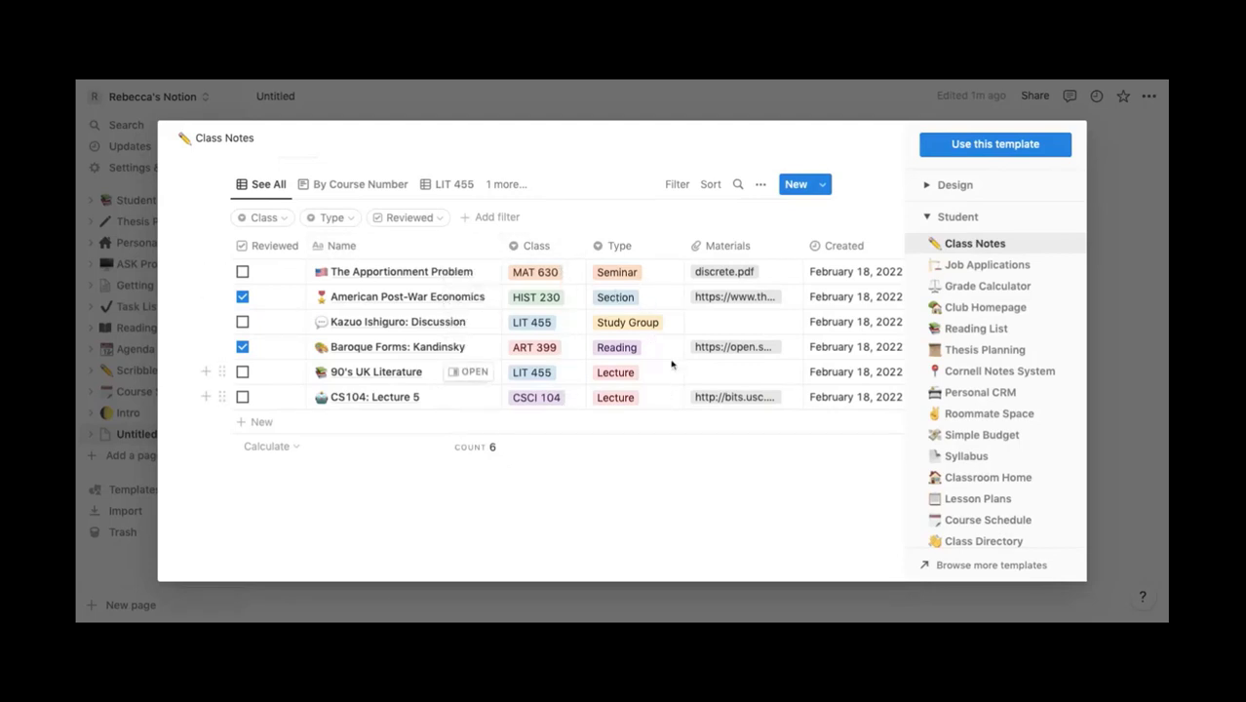
pyautogui.hscroll(1, 689, 323)
pyautogui.hscroll(3, 689, 323)
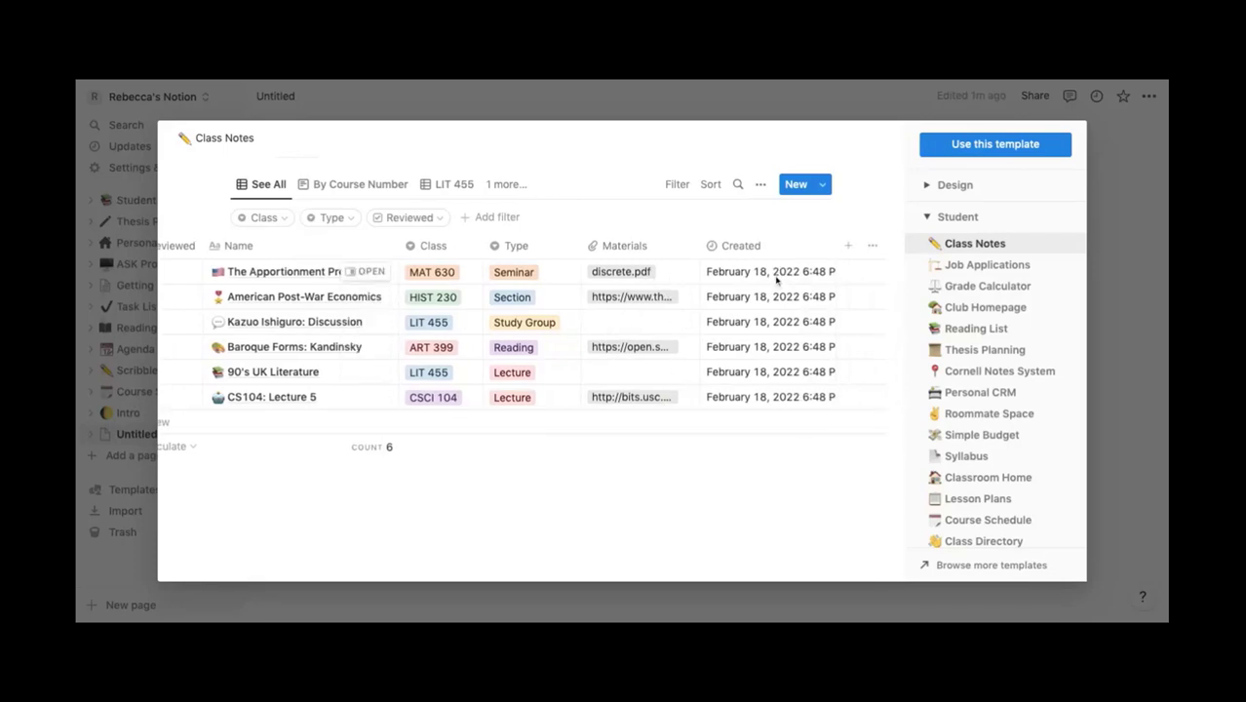
pyautogui.scroll(4, 790, 390)
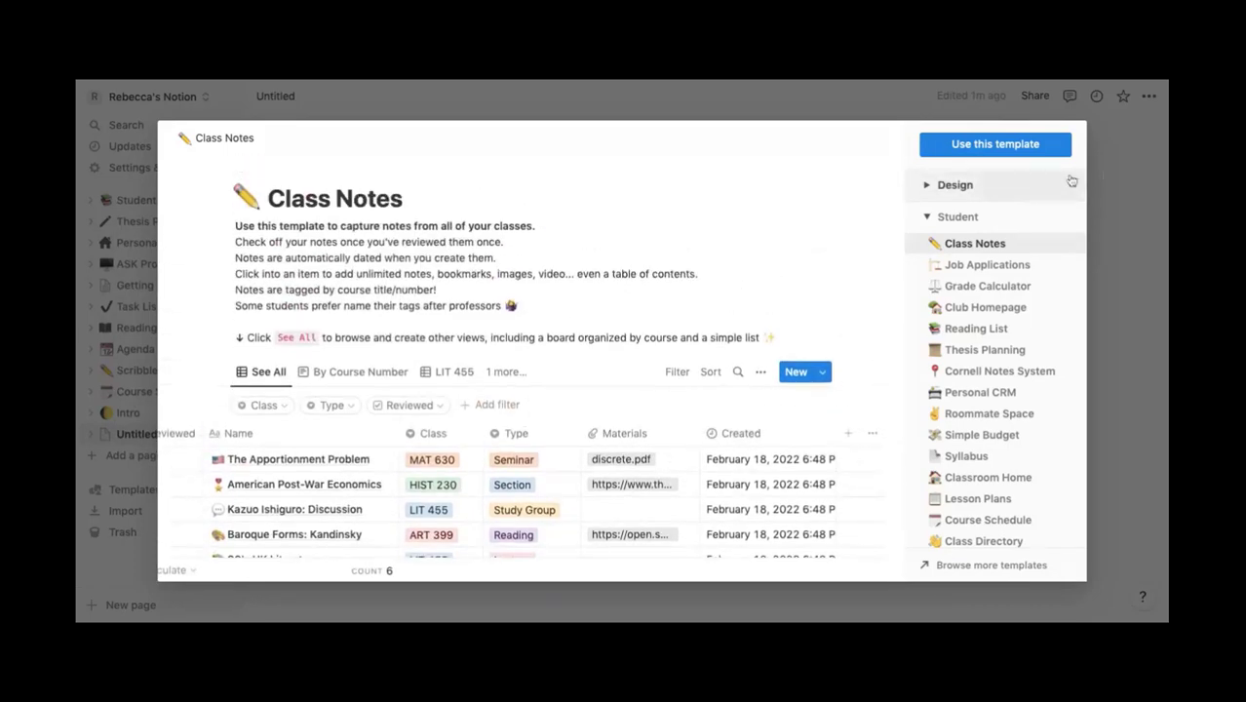
pyautogui.press('Escape')
pyautogui.press('Up')
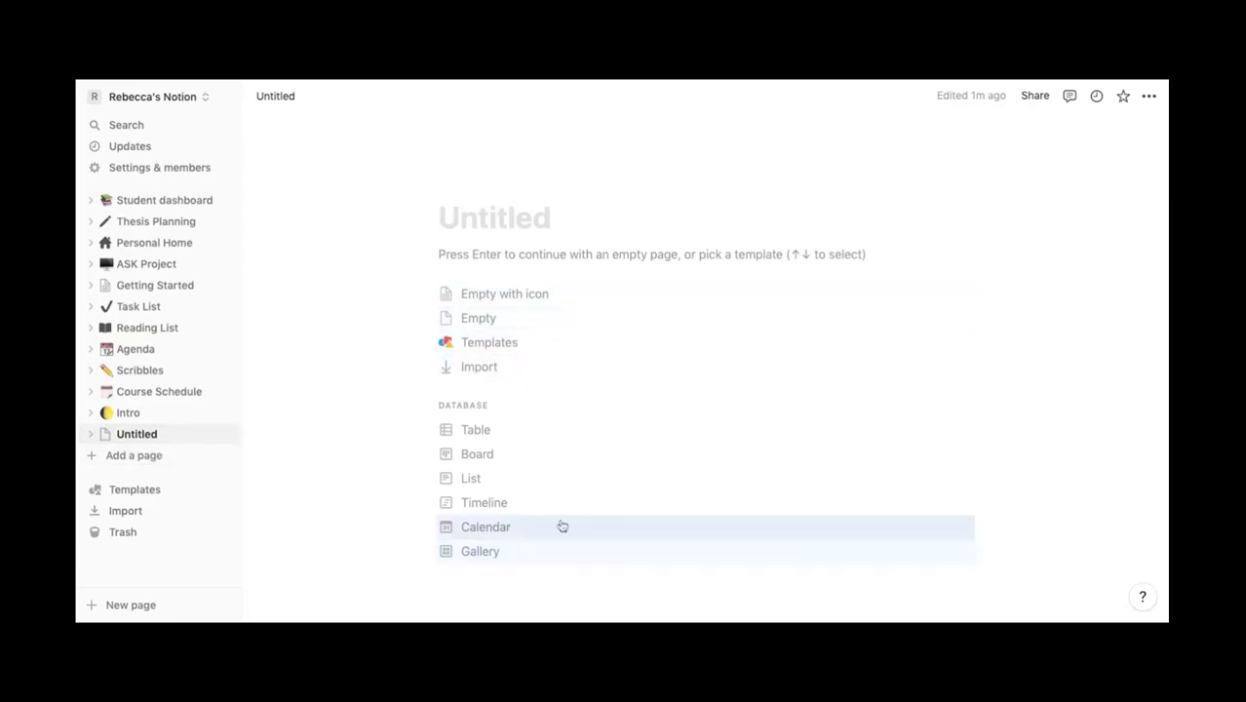
# - Apply the Class Notes template from the Student category to the untitled page
pyautogui.click(526, 357)
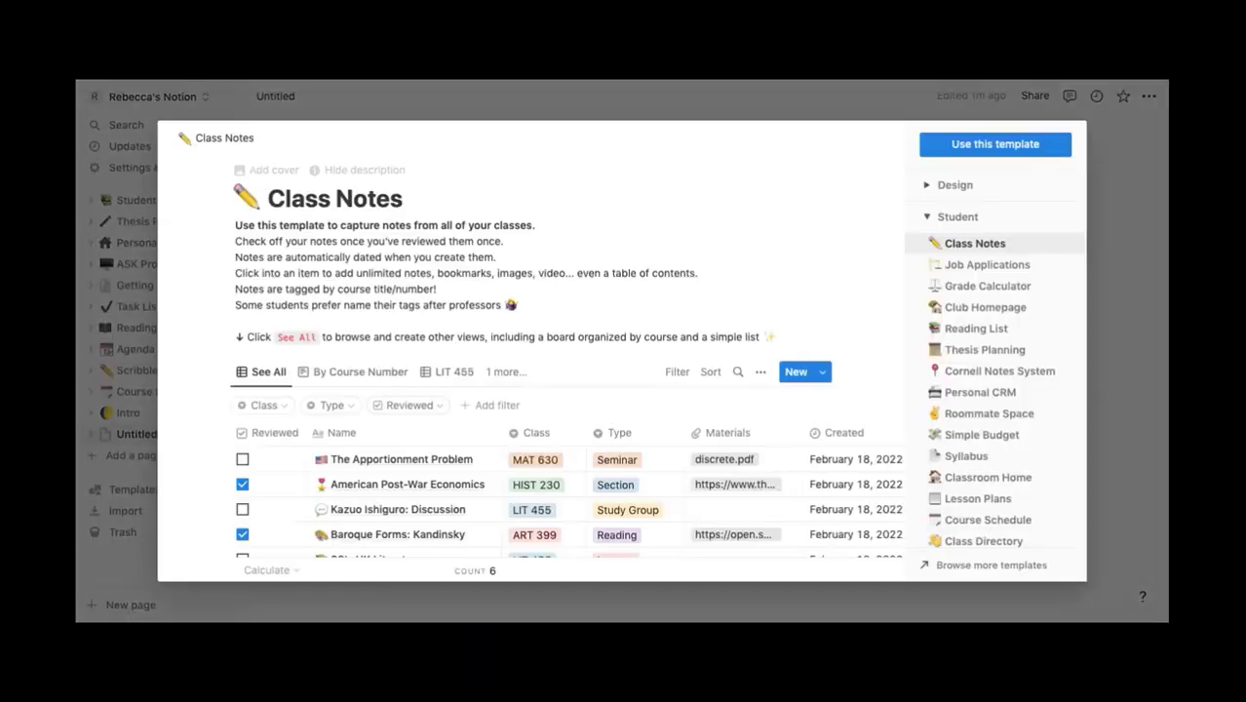
pyautogui.click(970, 215)
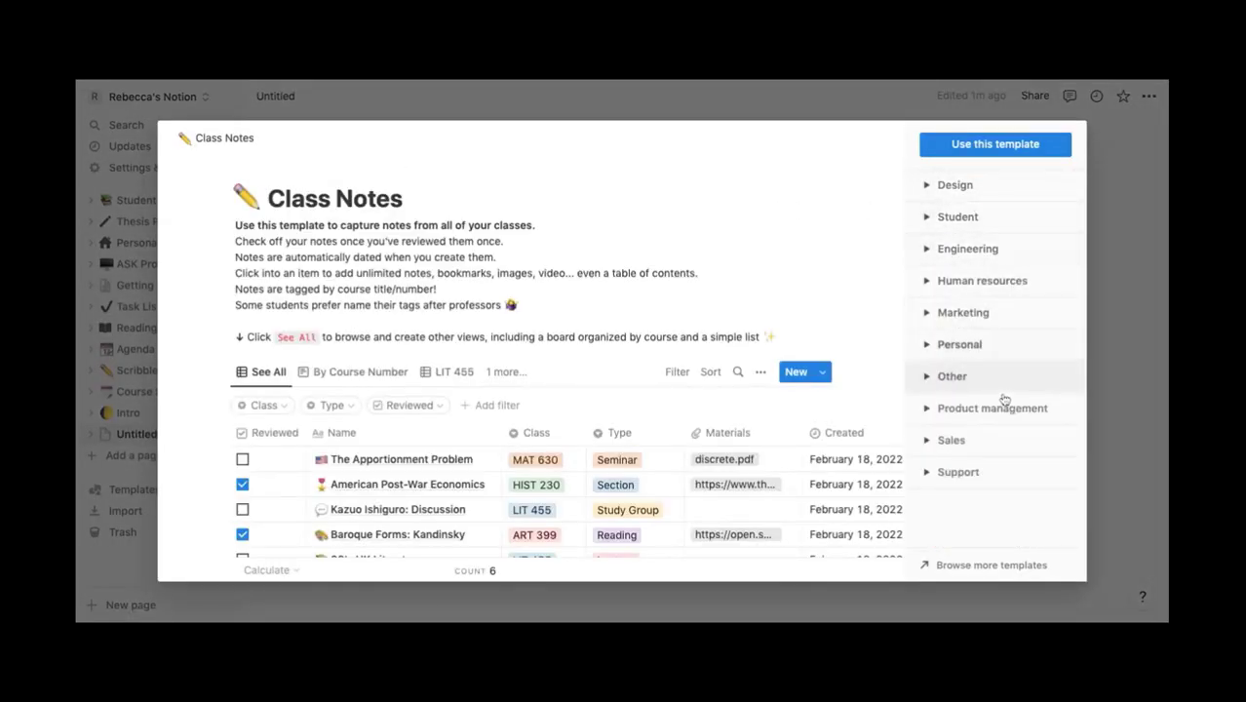
pyautogui.click(1012, 224)
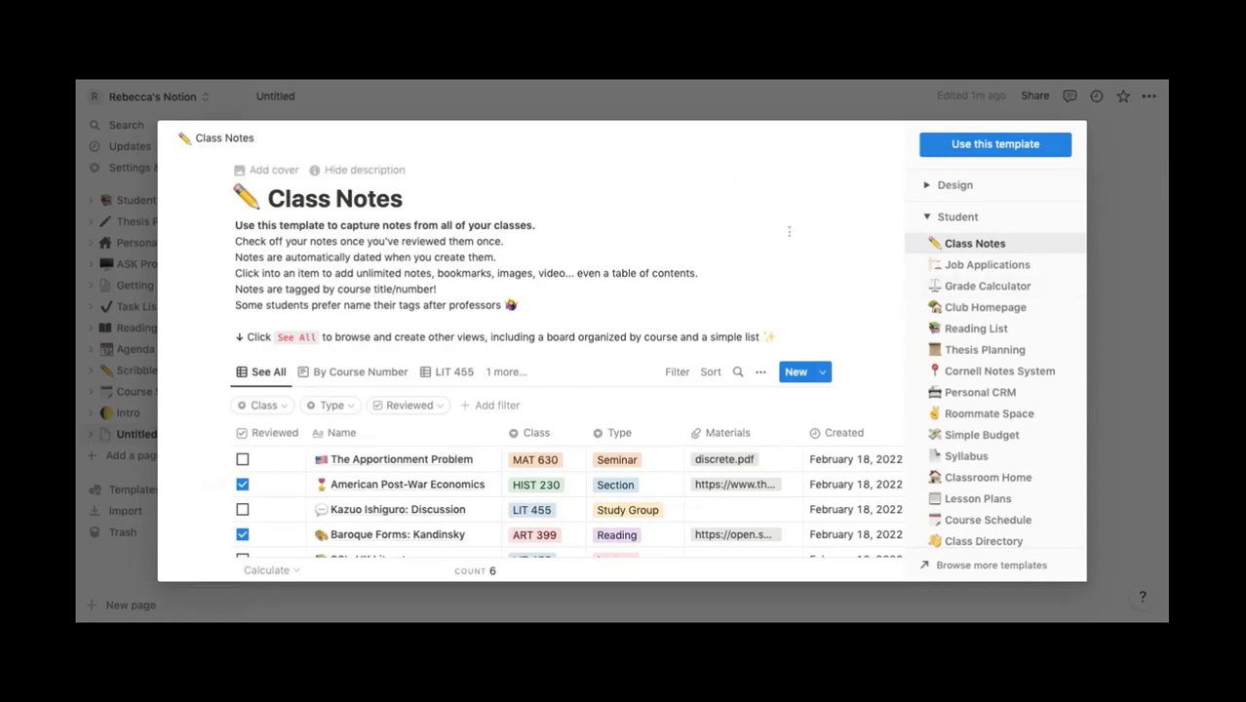
pyautogui.click(1039, 151)
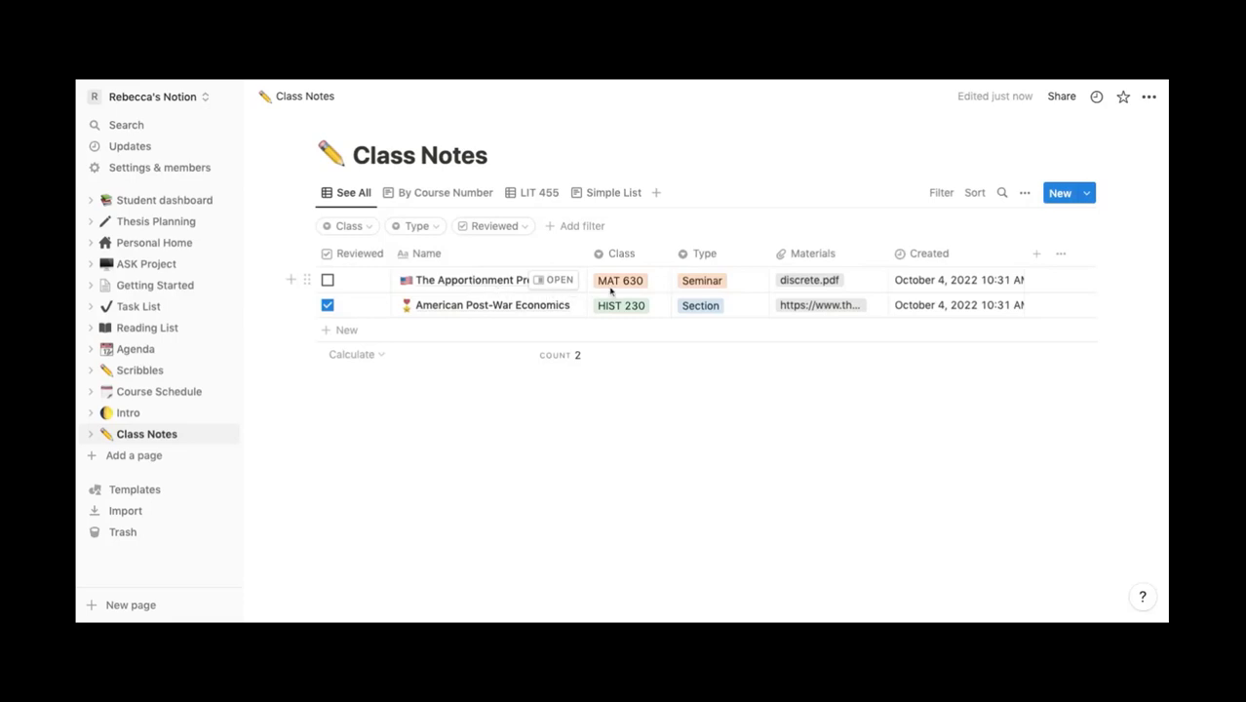
# - Inspect the first note's class MAT 630, type Seminar and material discrete.pdf without changing them
pyautogui.click(657, 285)
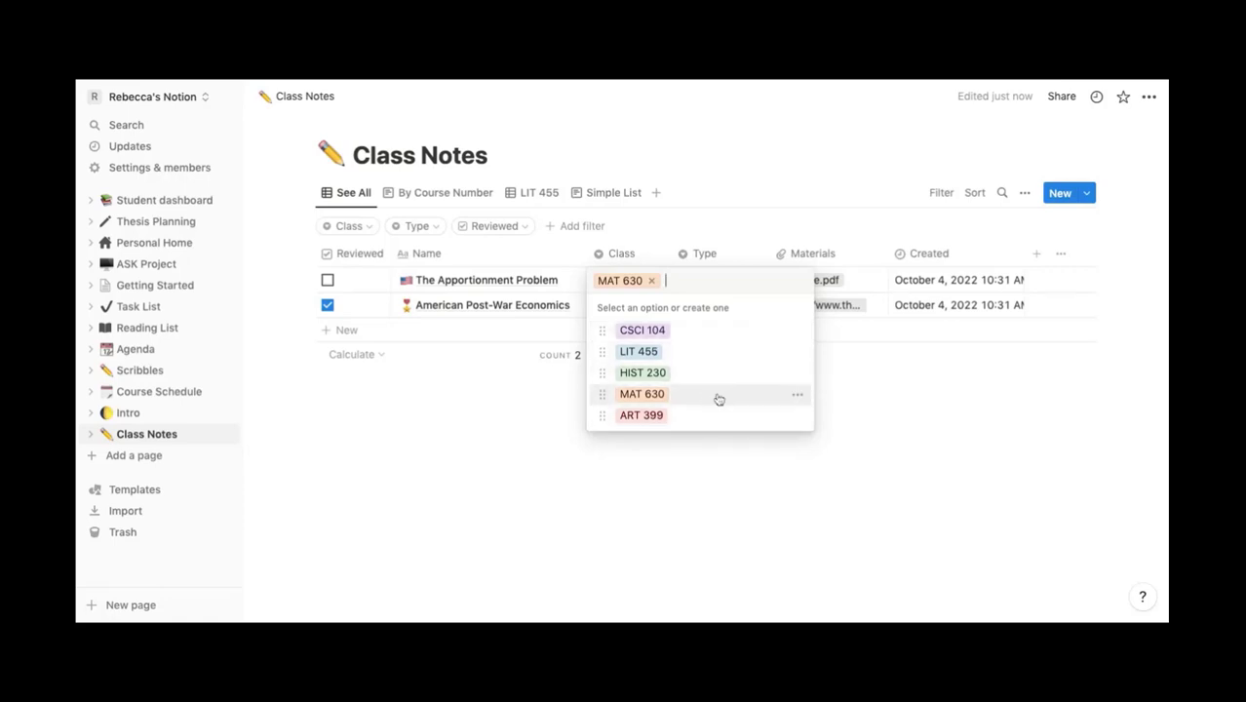
pyautogui.click(734, 227)
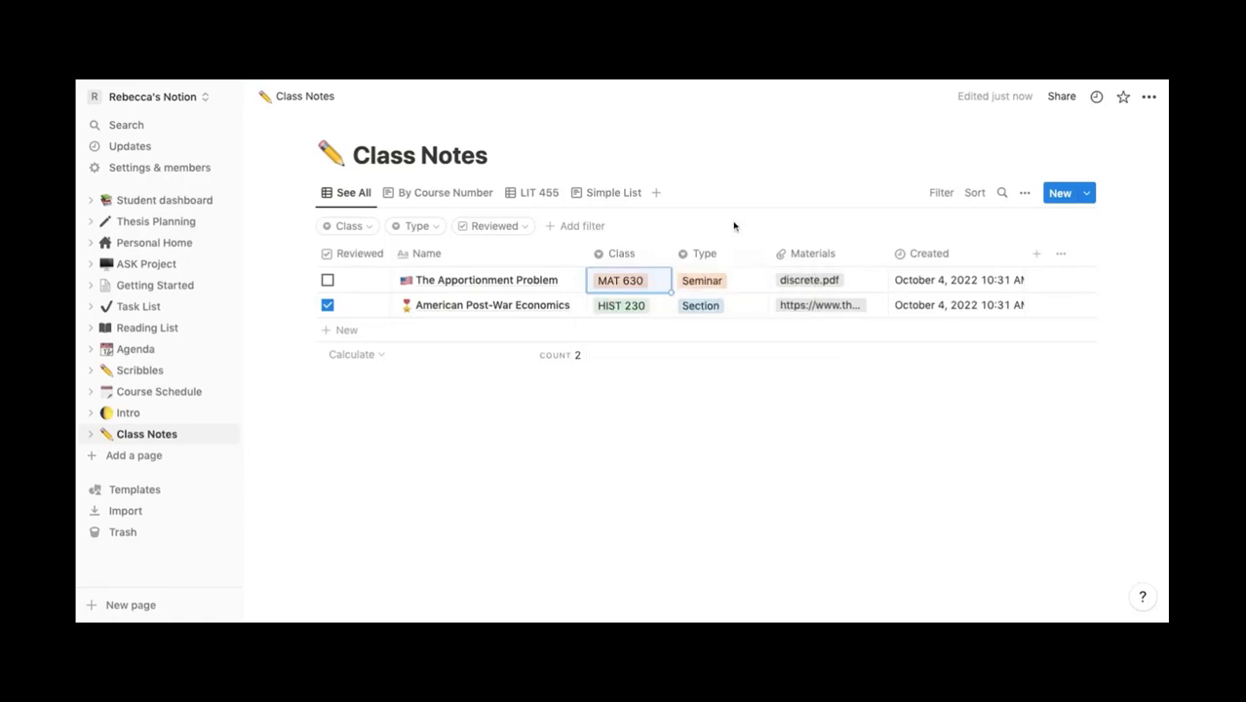
pyautogui.click(743, 285)
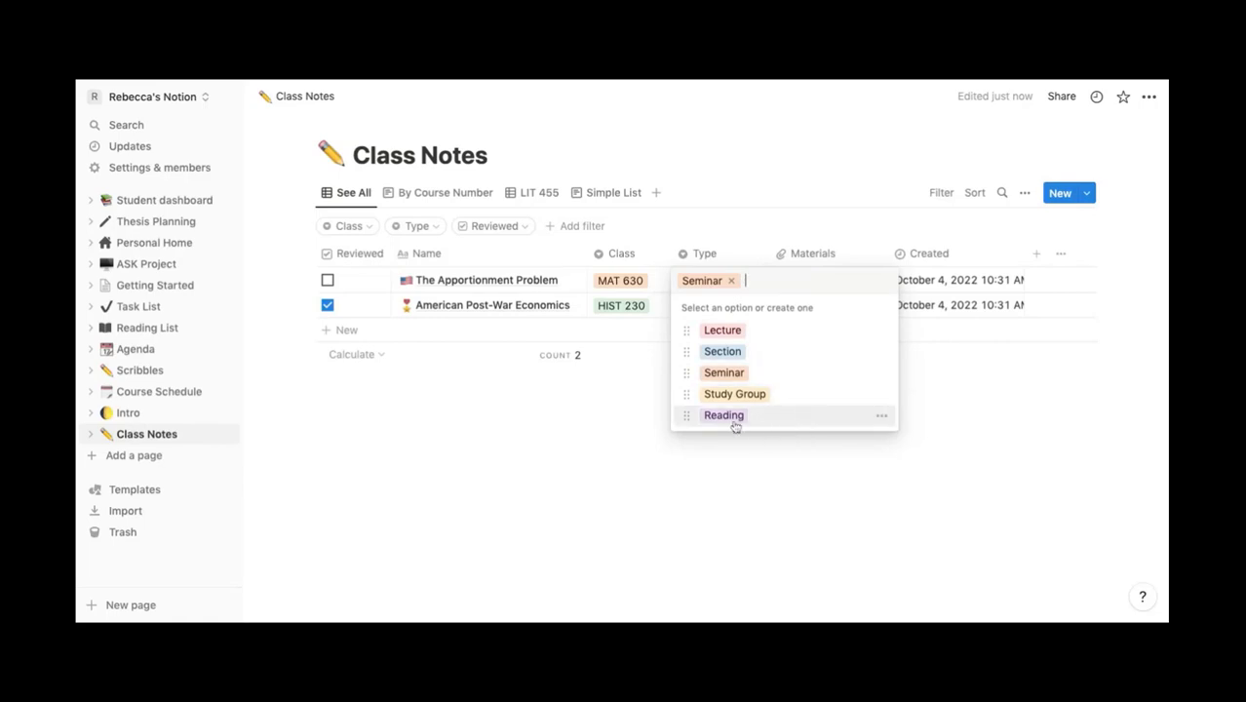
pyautogui.press('Escape')
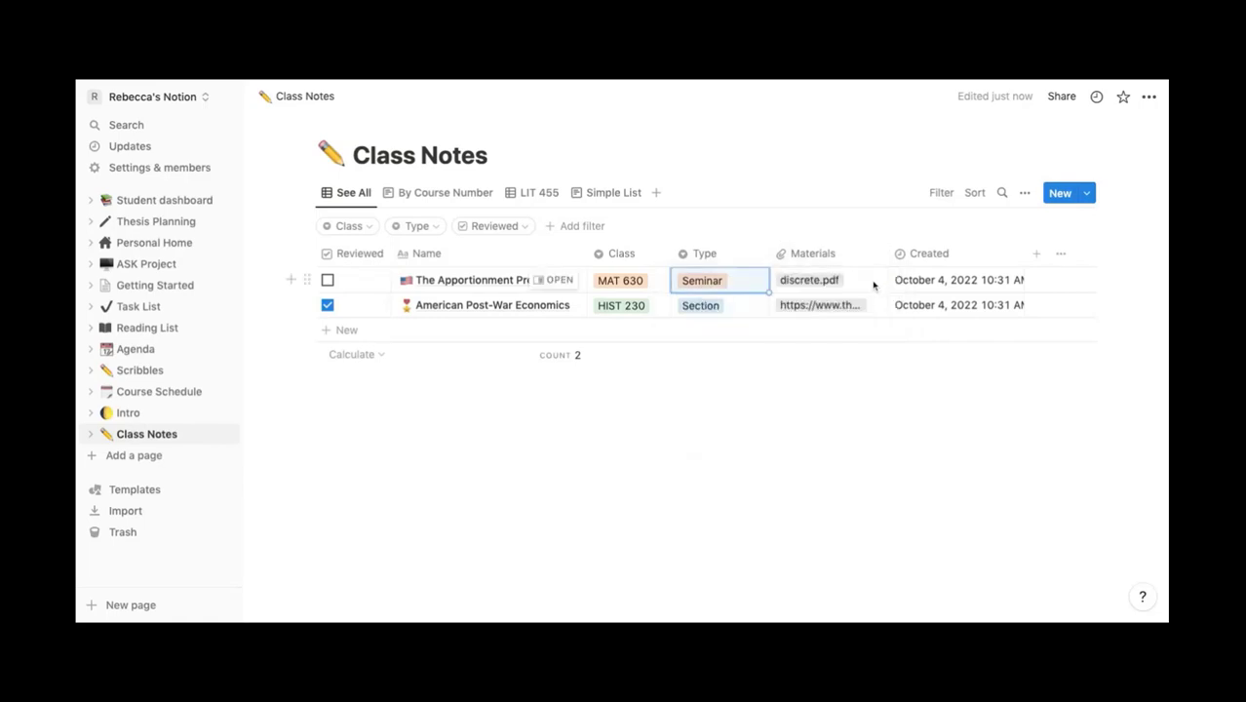
pyautogui.click(876, 282)
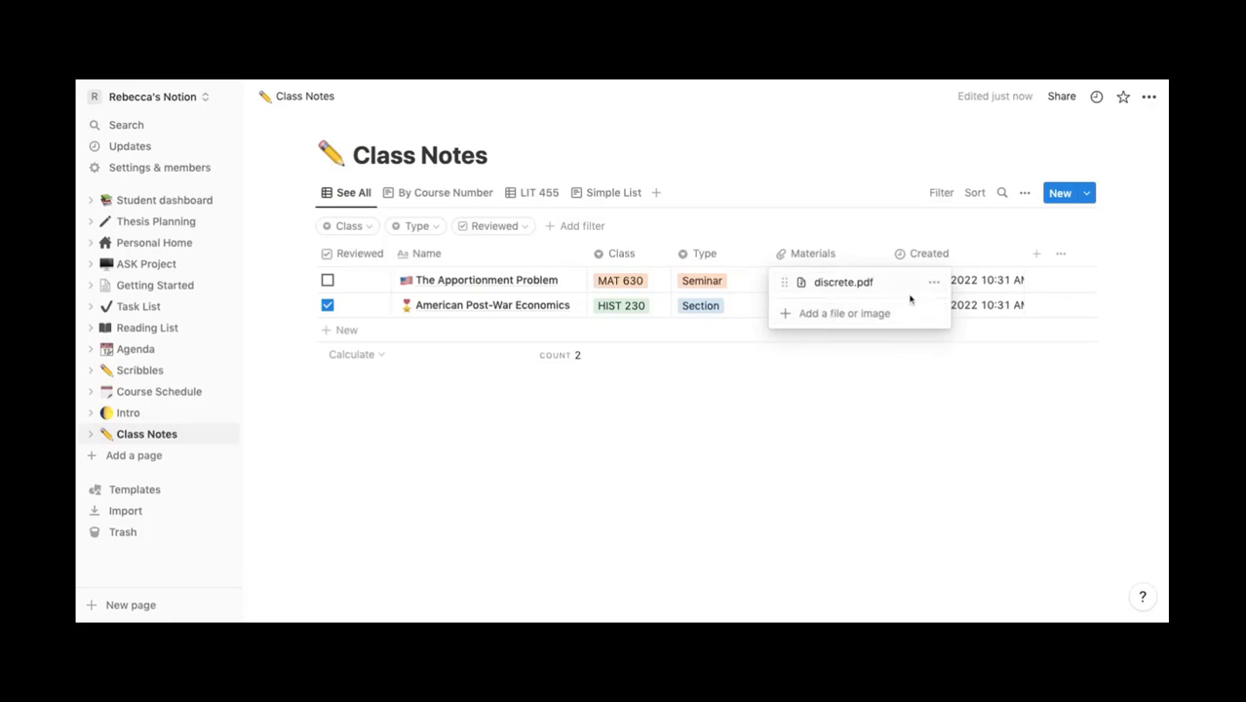
pyautogui.press('Escape')
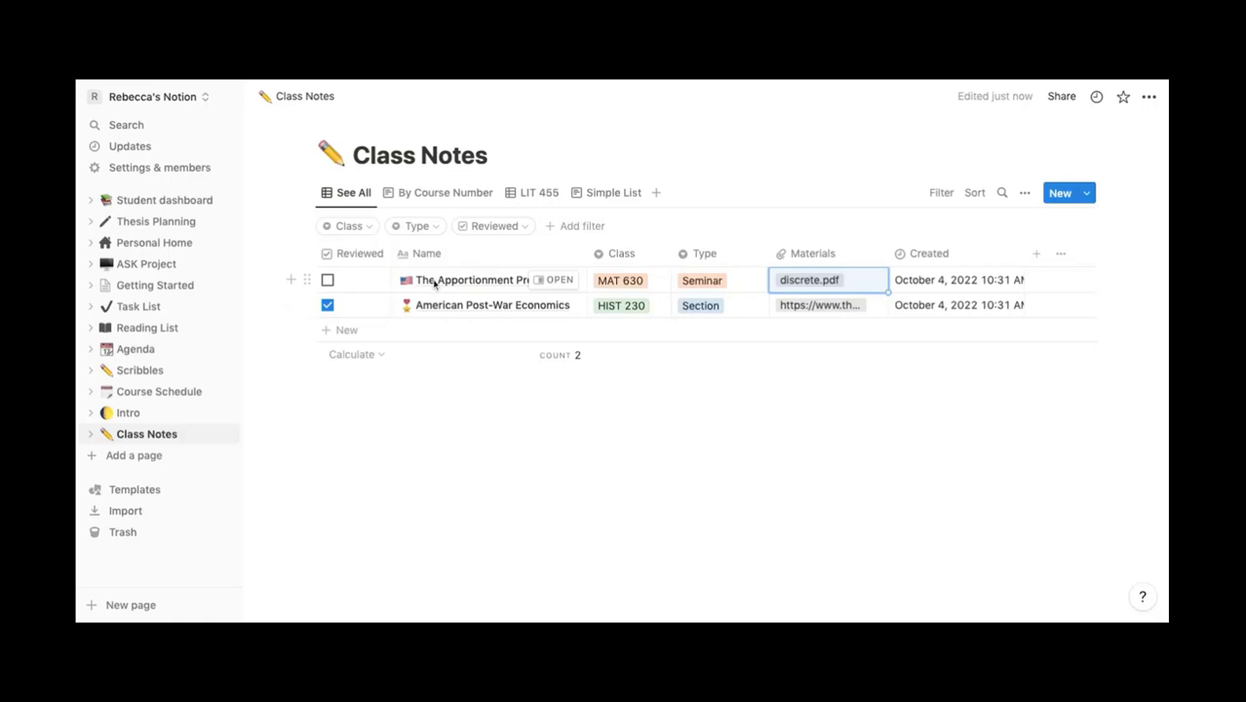
pyautogui.click(554, 281)
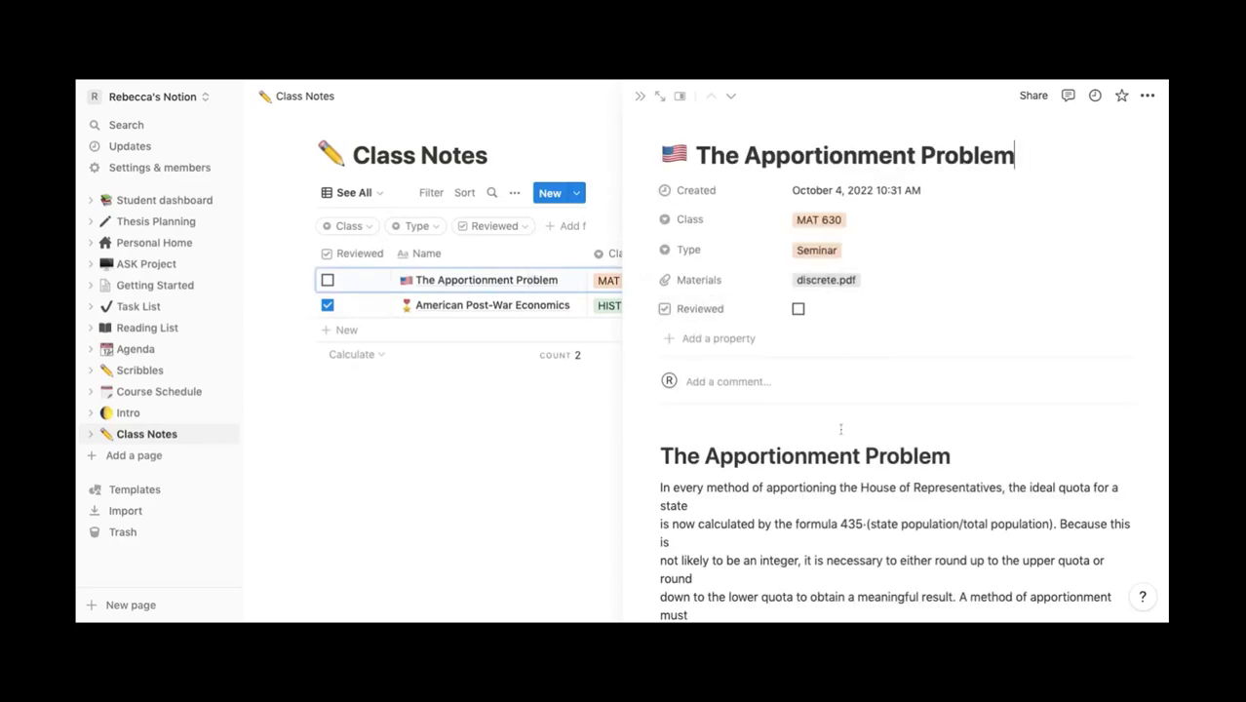
pyautogui.scroll(-3, 840, 429)
pyautogui.scroll(-10, 840, 429)
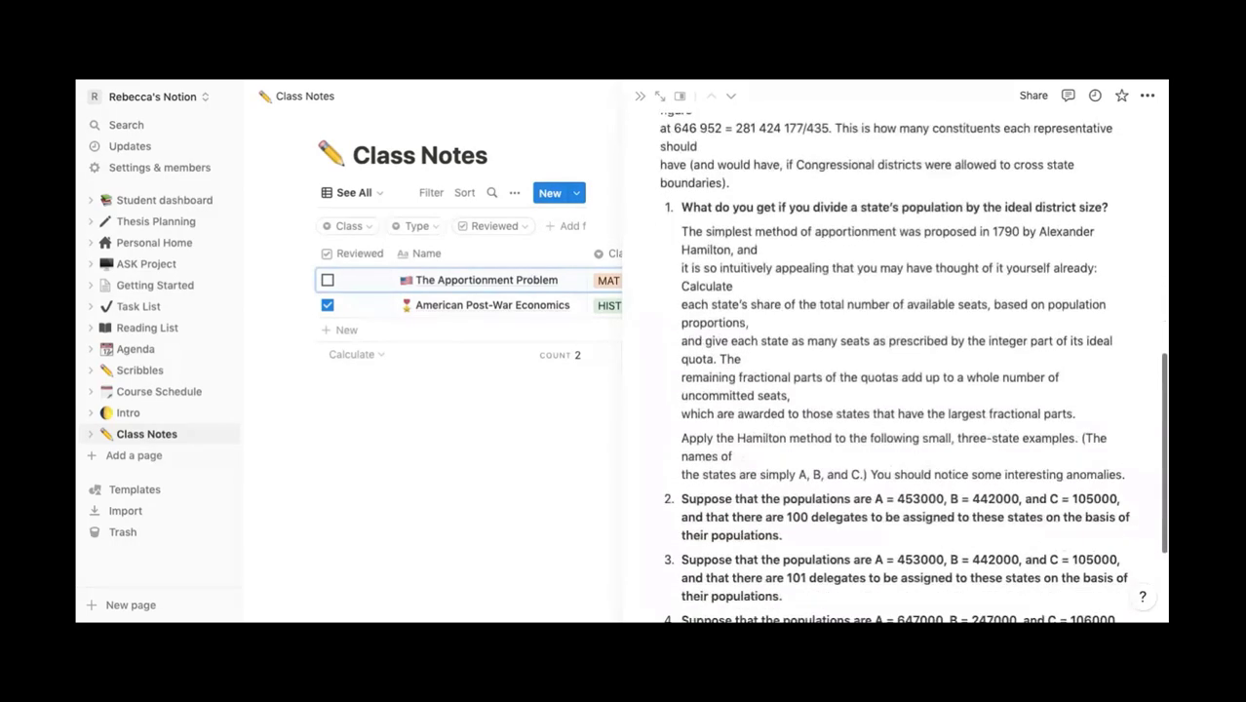
pyautogui.scroll(12, 906, 371)
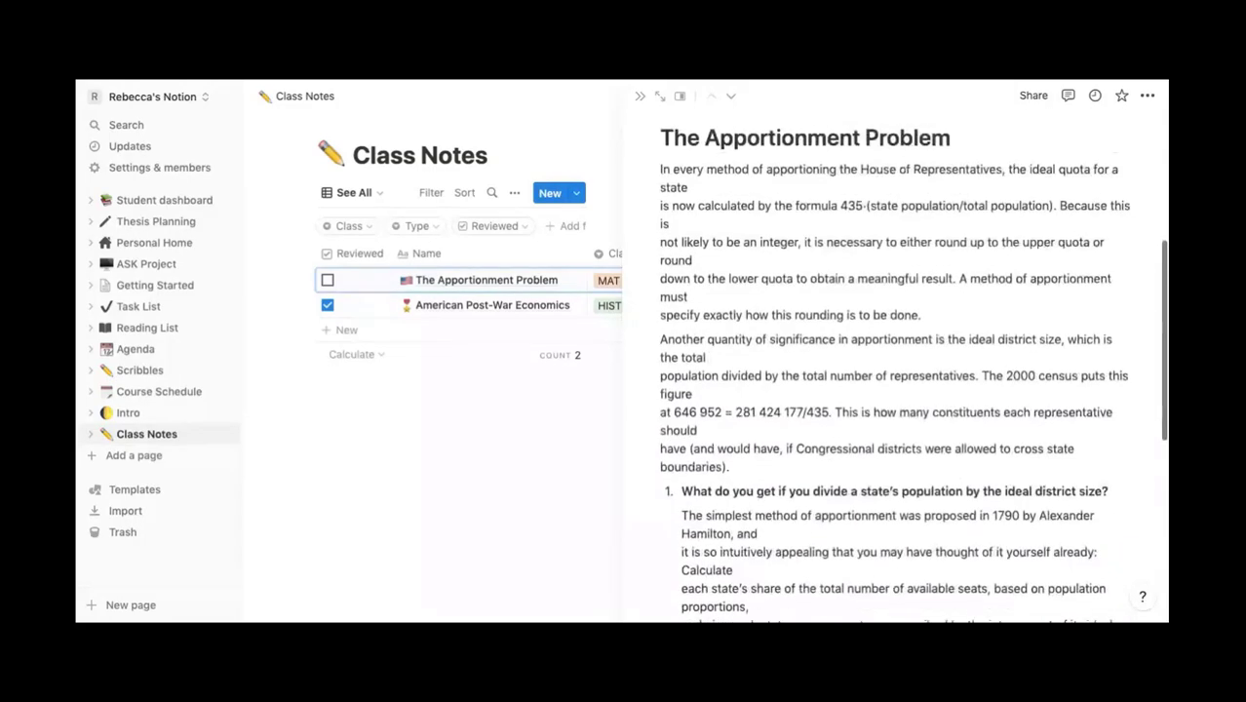
pyautogui.click(639, 96)
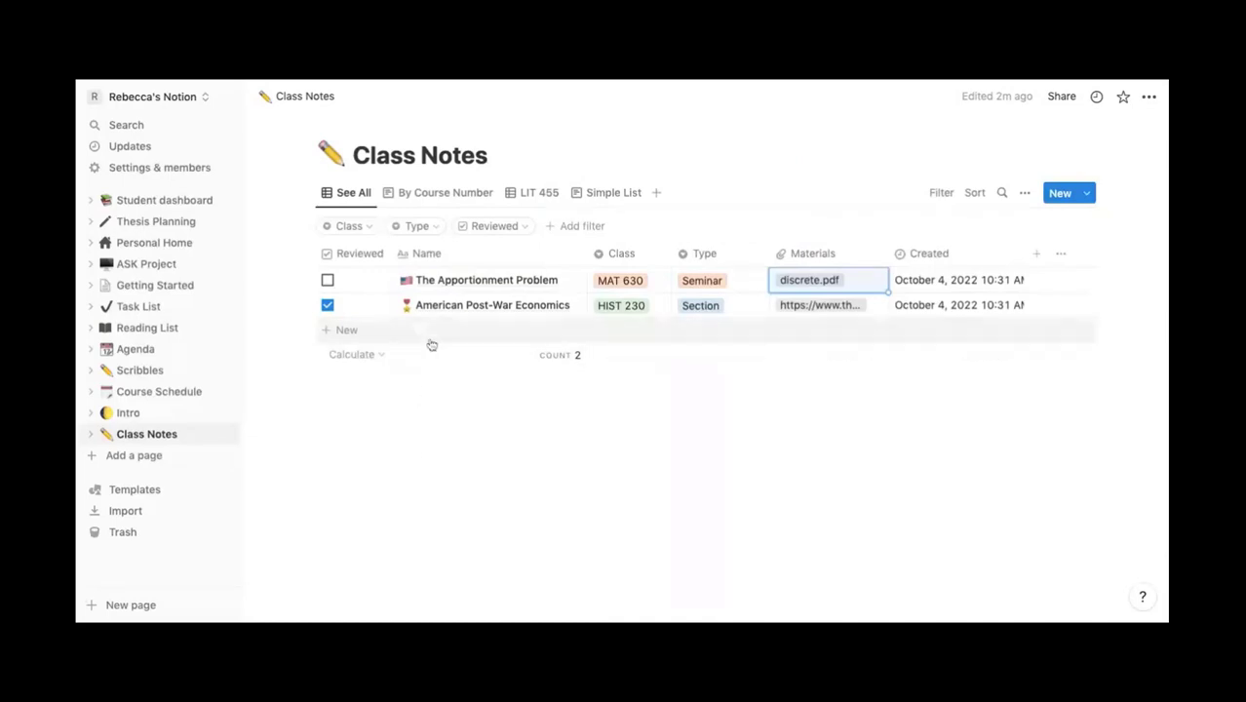
# - Add a new note titled Gender and Sexuality and assign it a newly created SOC 200 class
pyautogui.click(370, 334)
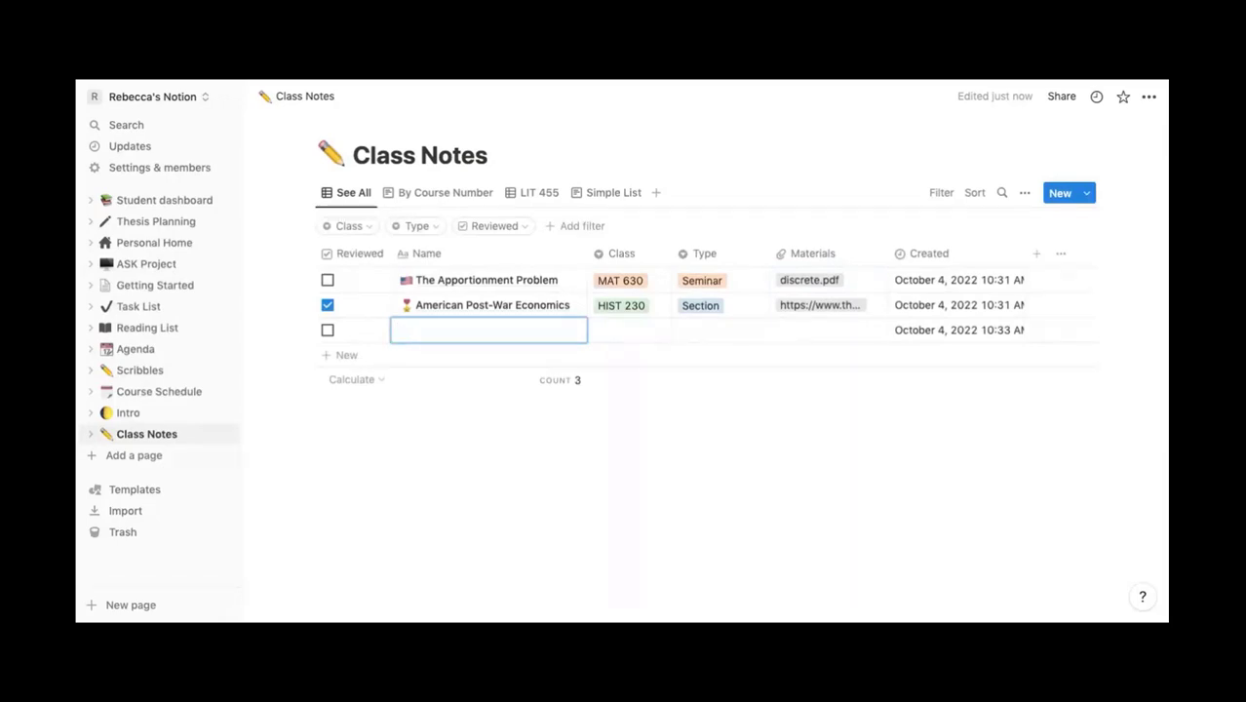
pyautogui.write('Gender and Sexuality')
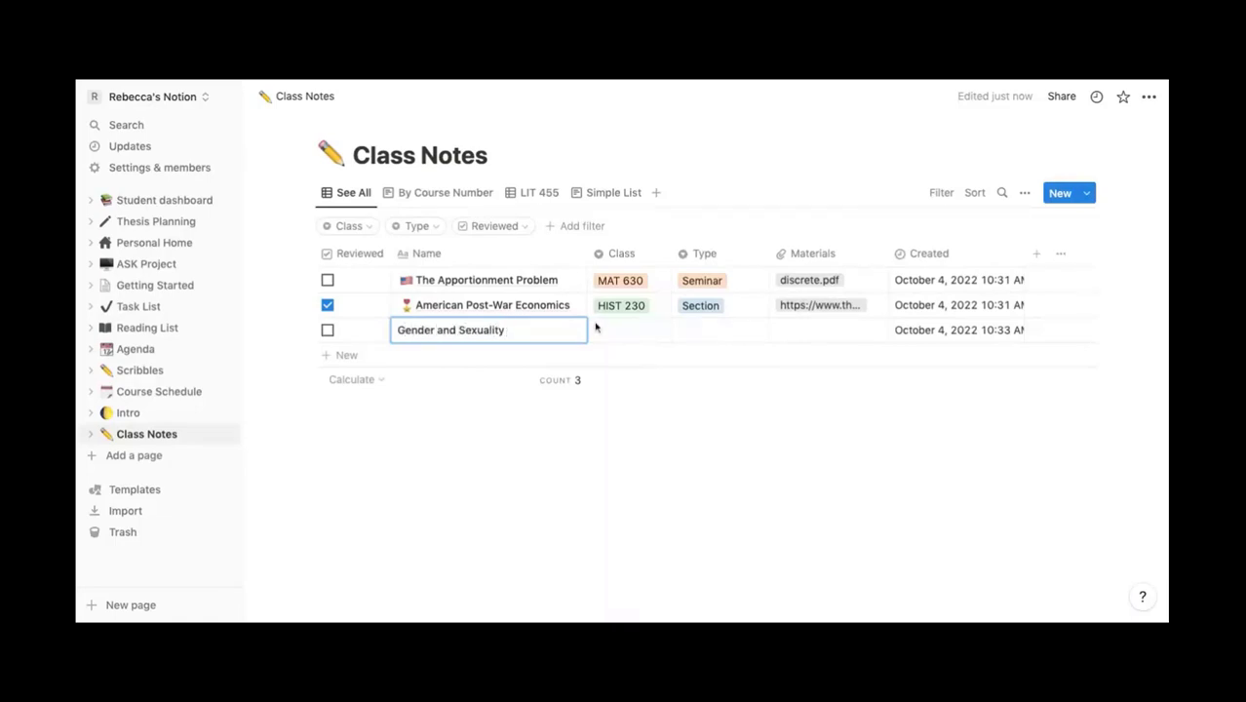
pyautogui.press('Return')
pyautogui.click(632, 333)
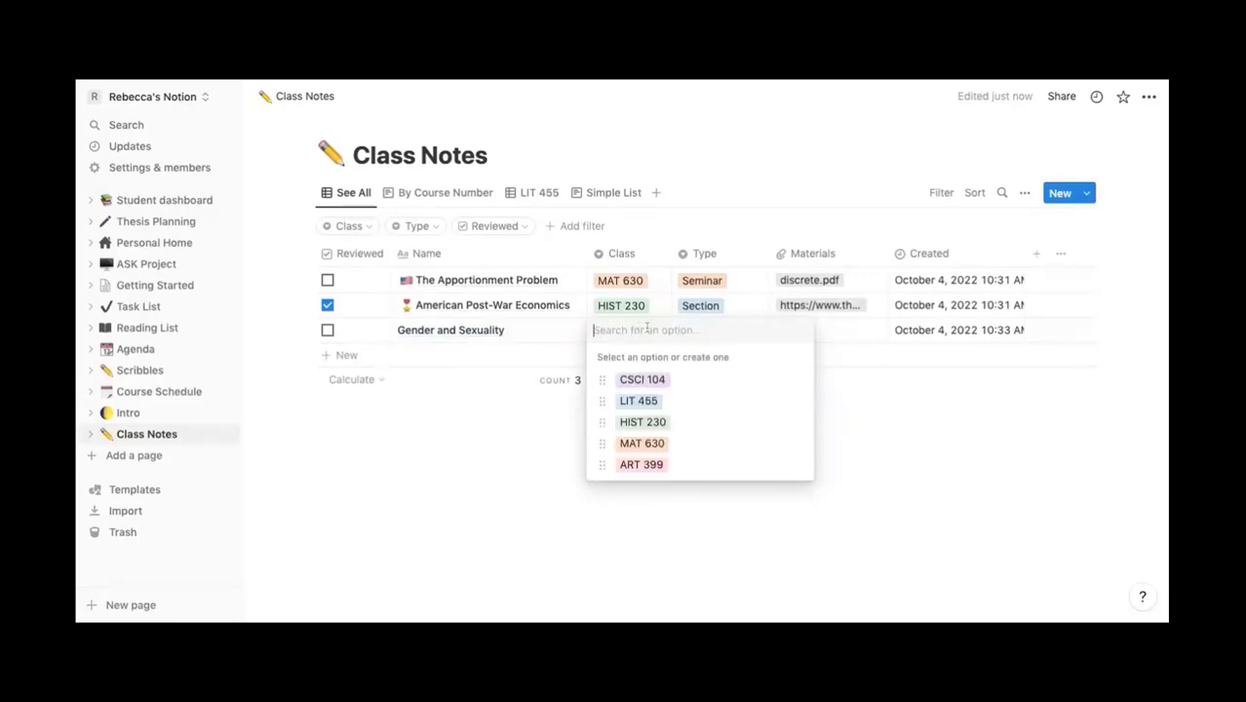
pyautogui.write('SOC')
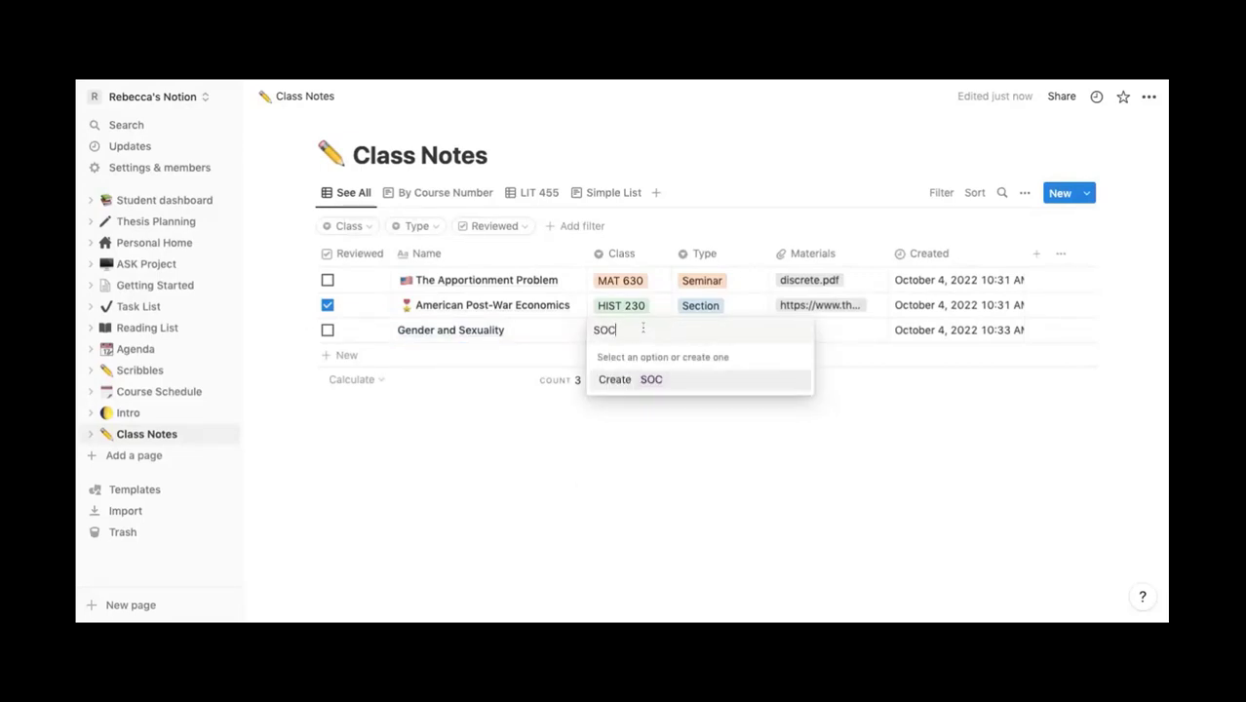
pyautogui.write(' 200')
pyautogui.click(617, 382)
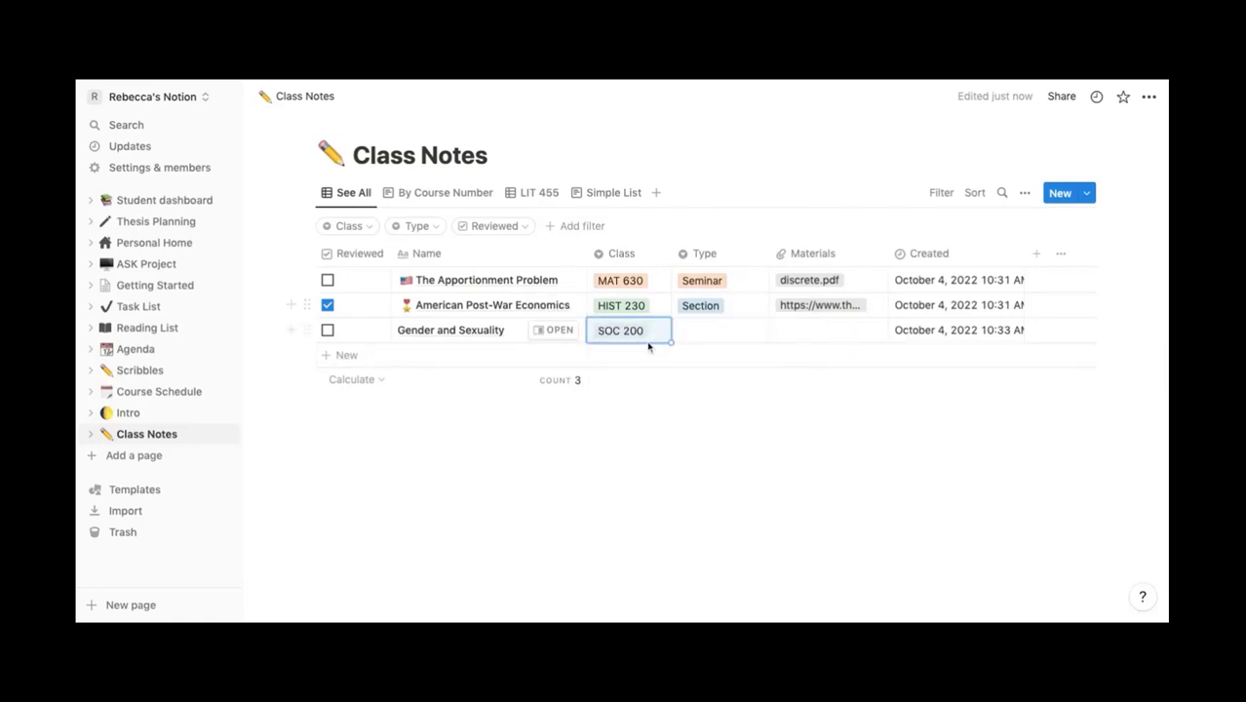
# - Set the Gender and Sexuality note's type to Lecture
pyautogui.click(662, 310)
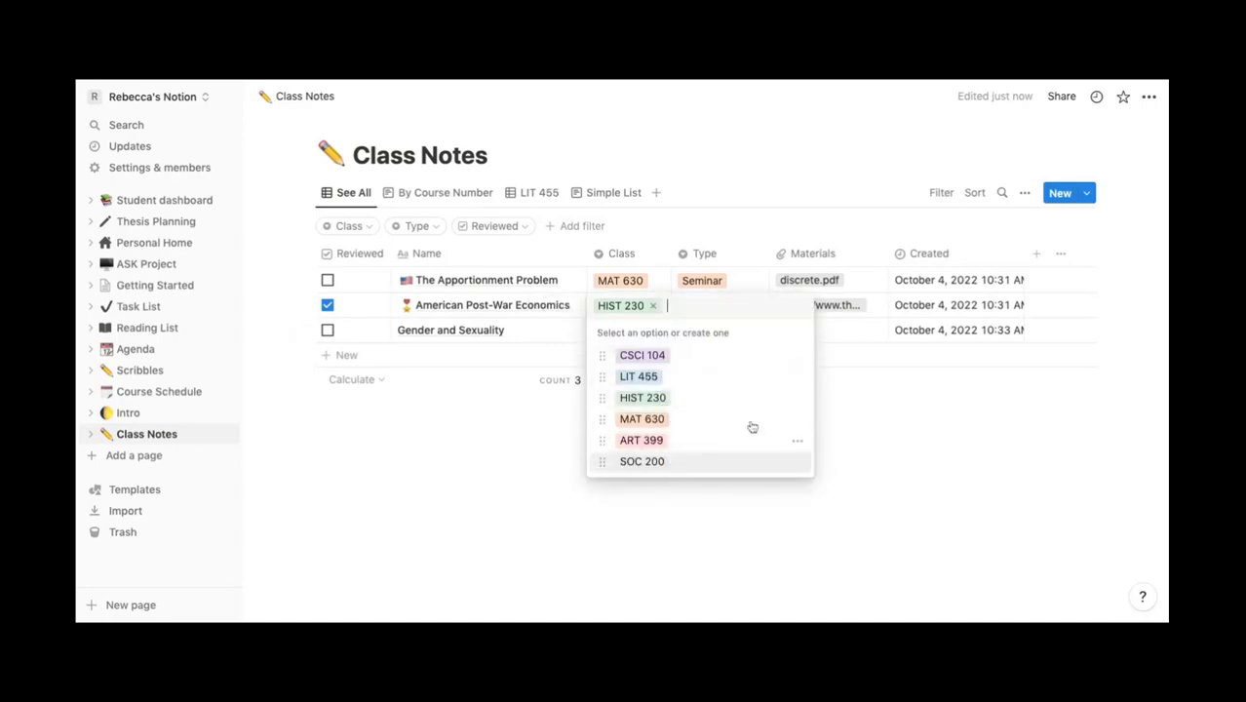
pyautogui.press('Escape')
pyautogui.click(713, 331)
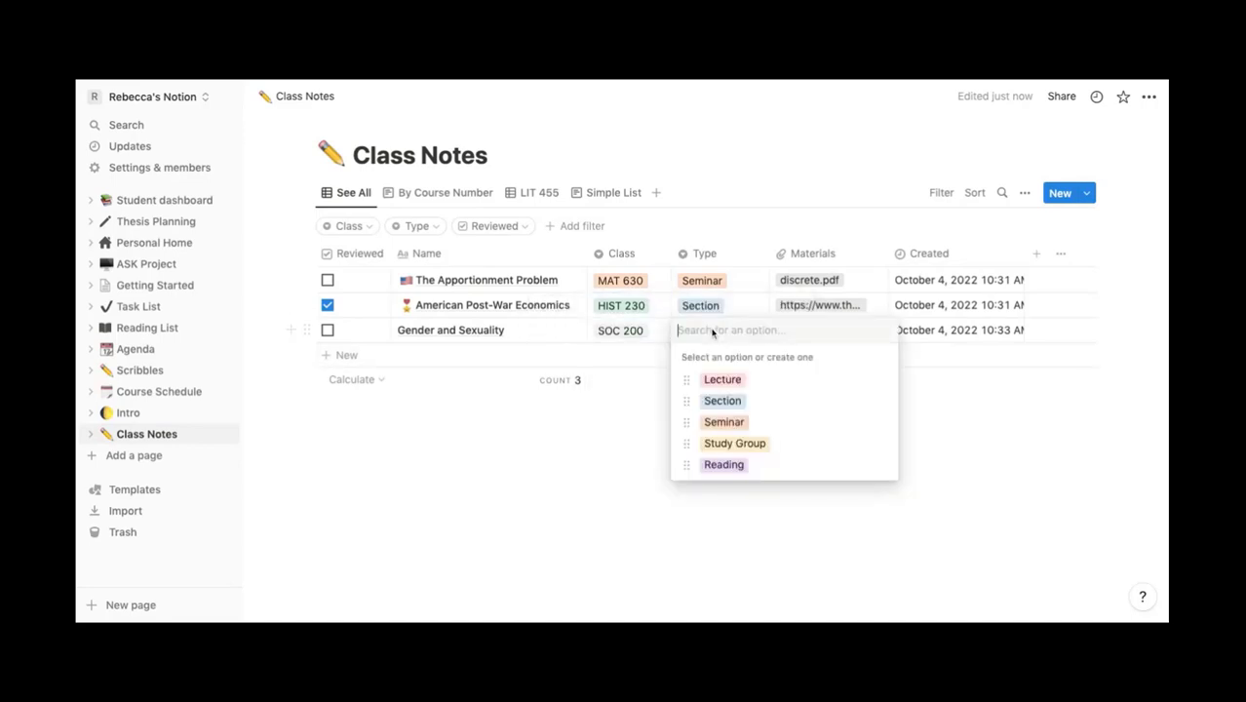
pyautogui.click(760, 386)
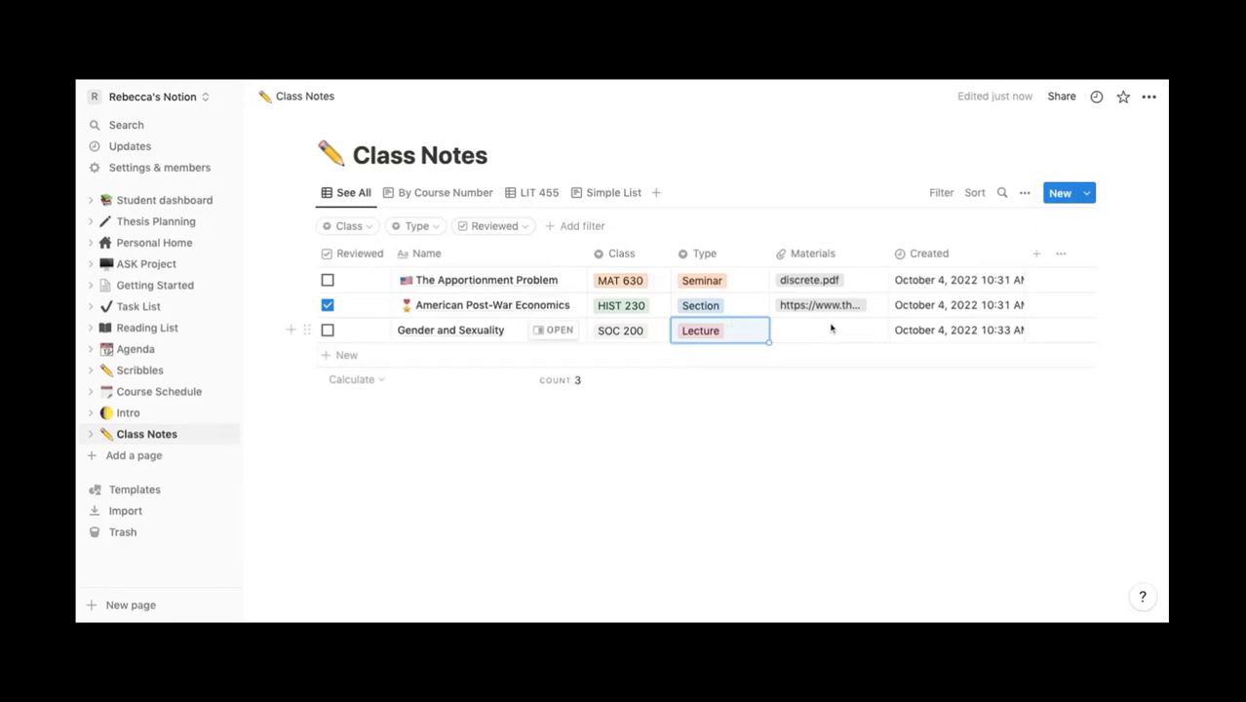
# - Write 'Add my lecture notes' plus a smiling emoji in the Gender and Sexuality page, then close it
pyautogui.click(552, 330)
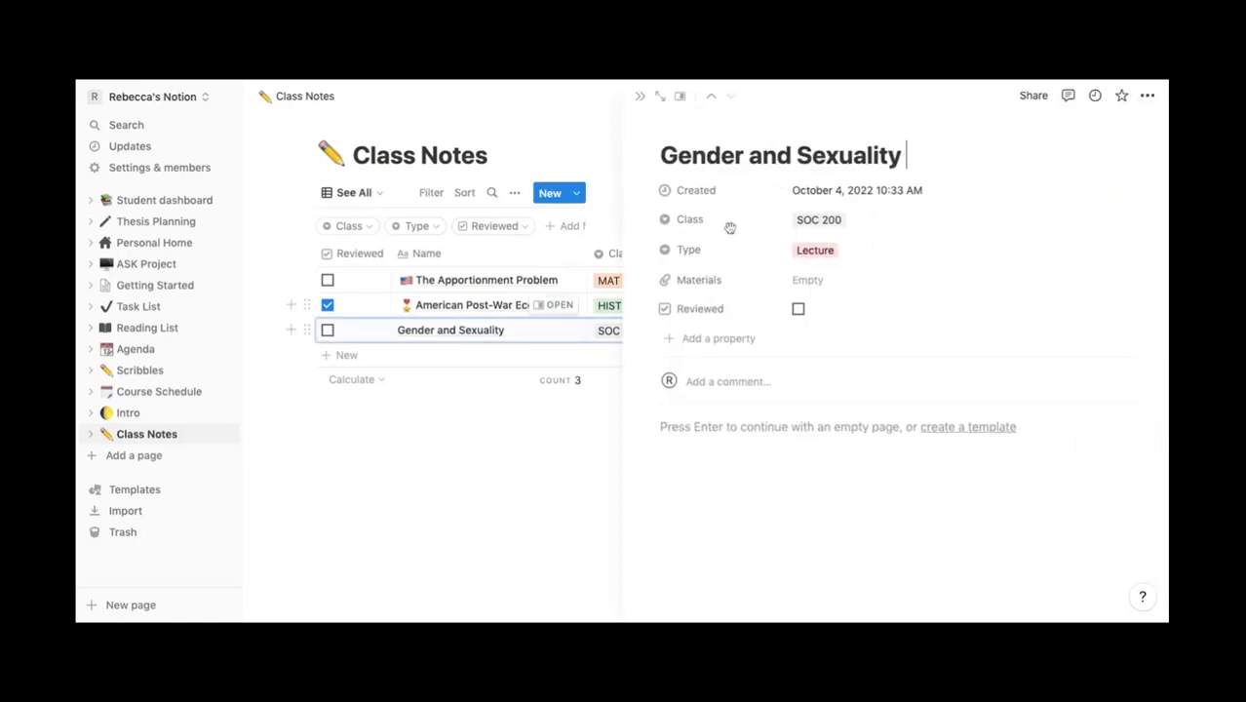
pyautogui.click(810, 426)
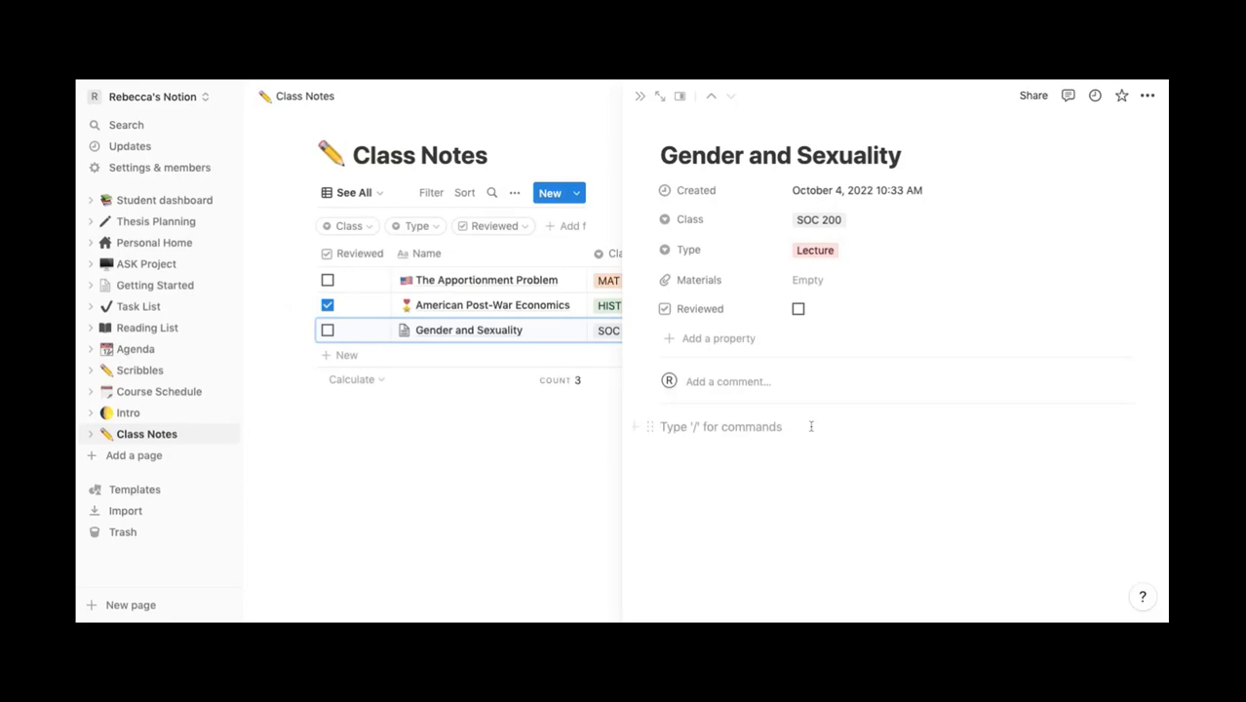
pyautogui.write('Add my lecture notes :')
pyautogui.press('Return')
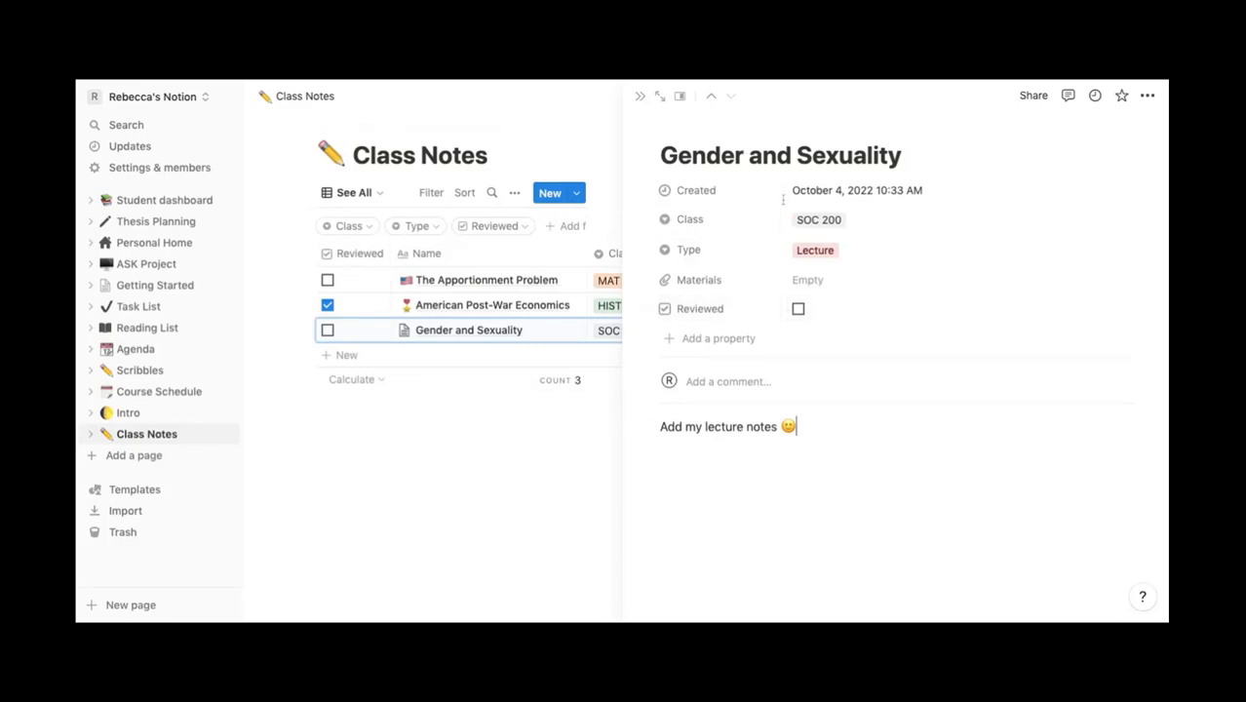
pyautogui.moveTo(697, 131)
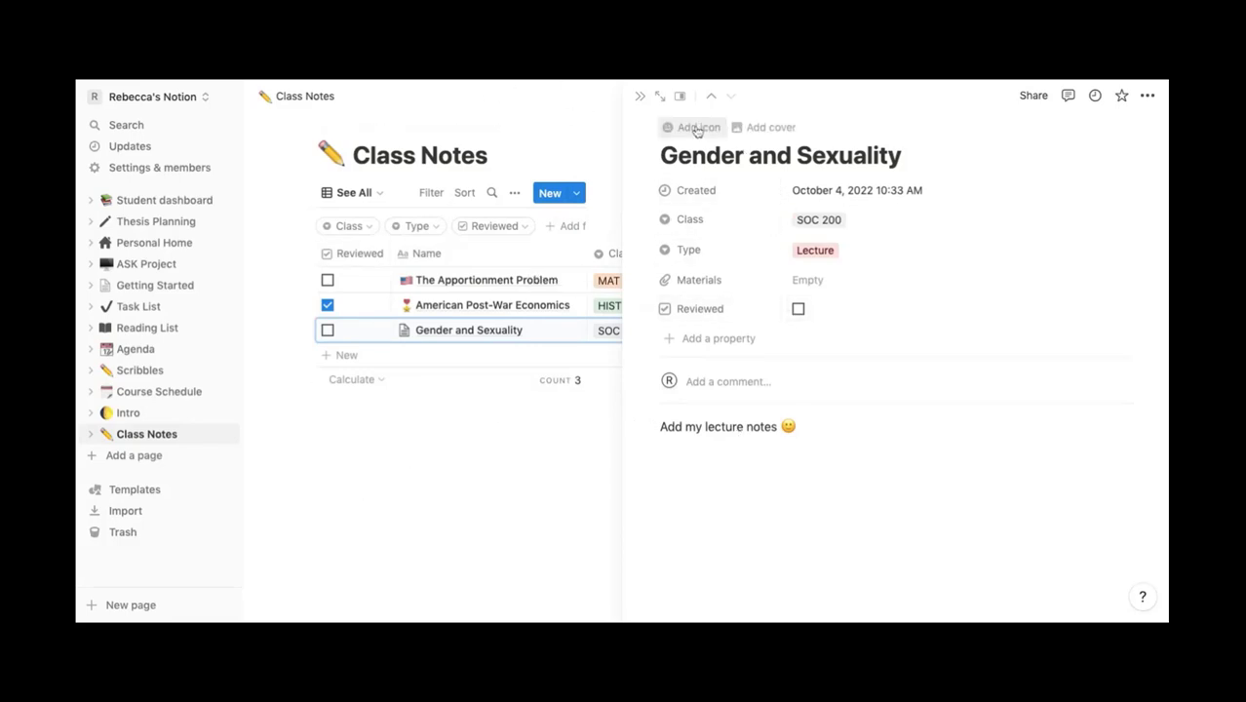
pyautogui.click(639, 97)
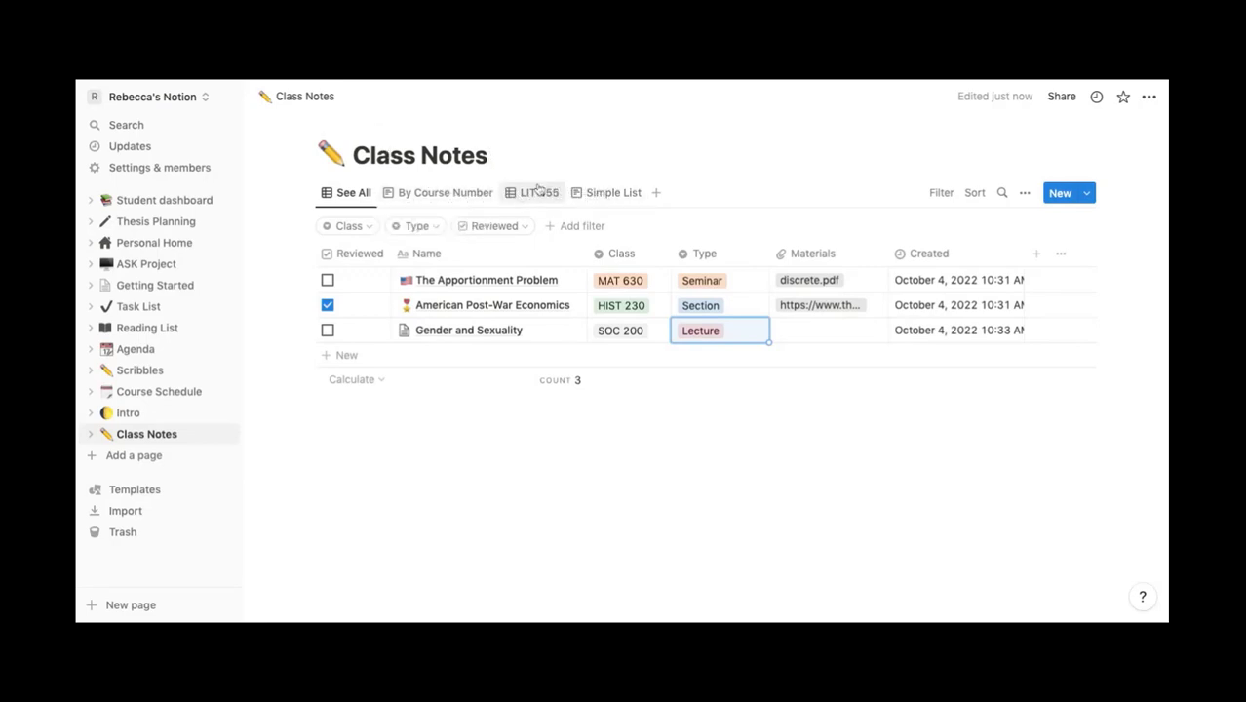
# - In the By Course Number view, collapse ART 399, CSCI 104, HIST 230, LIT 455 and MAT 630, leaving SOC 200 expanded
pyautogui.click(471, 194)
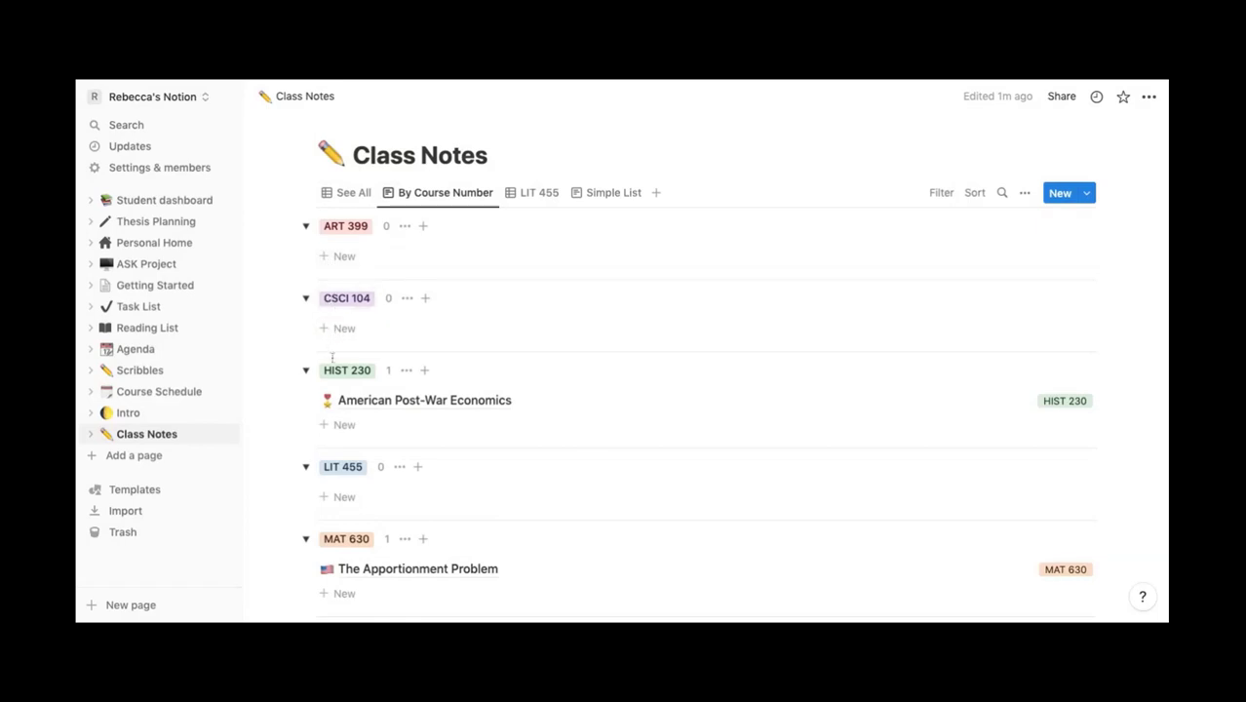
pyautogui.scroll(-3, 328, 478)
pyautogui.scroll(-2, 329, 477)
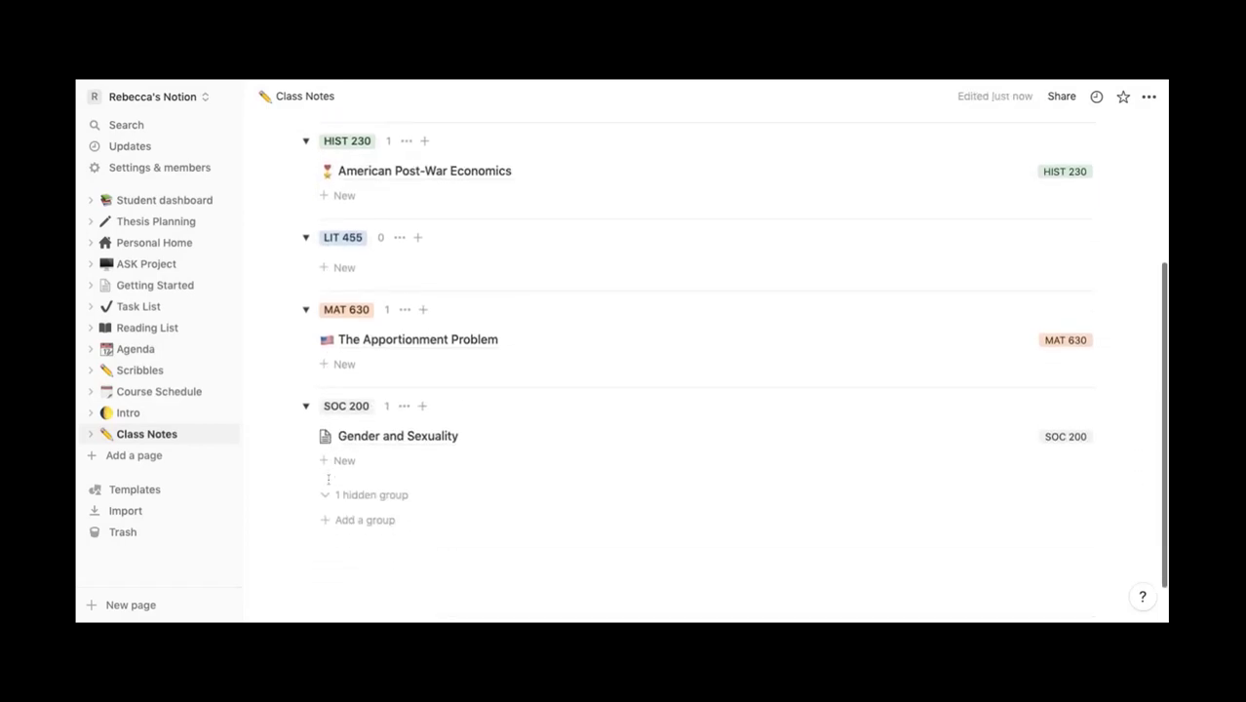
pyautogui.scroll(5, 328, 477)
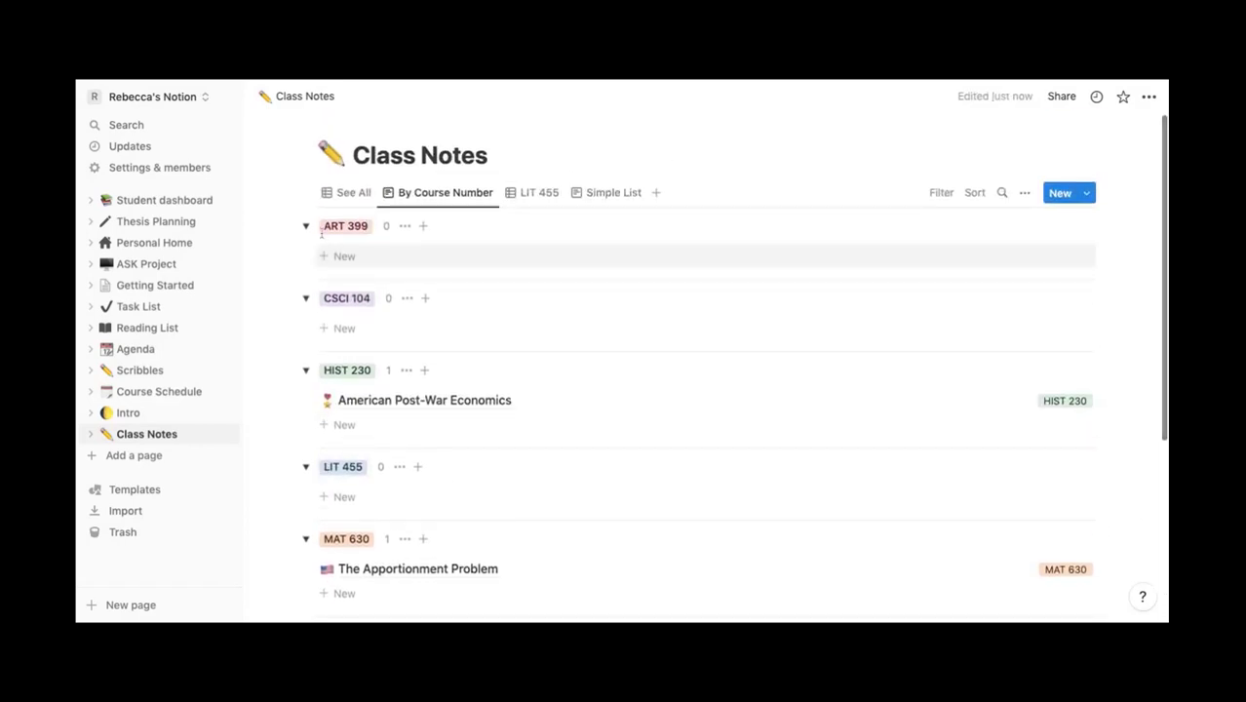
pyautogui.click(305, 227)
pyautogui.click(305, 263)
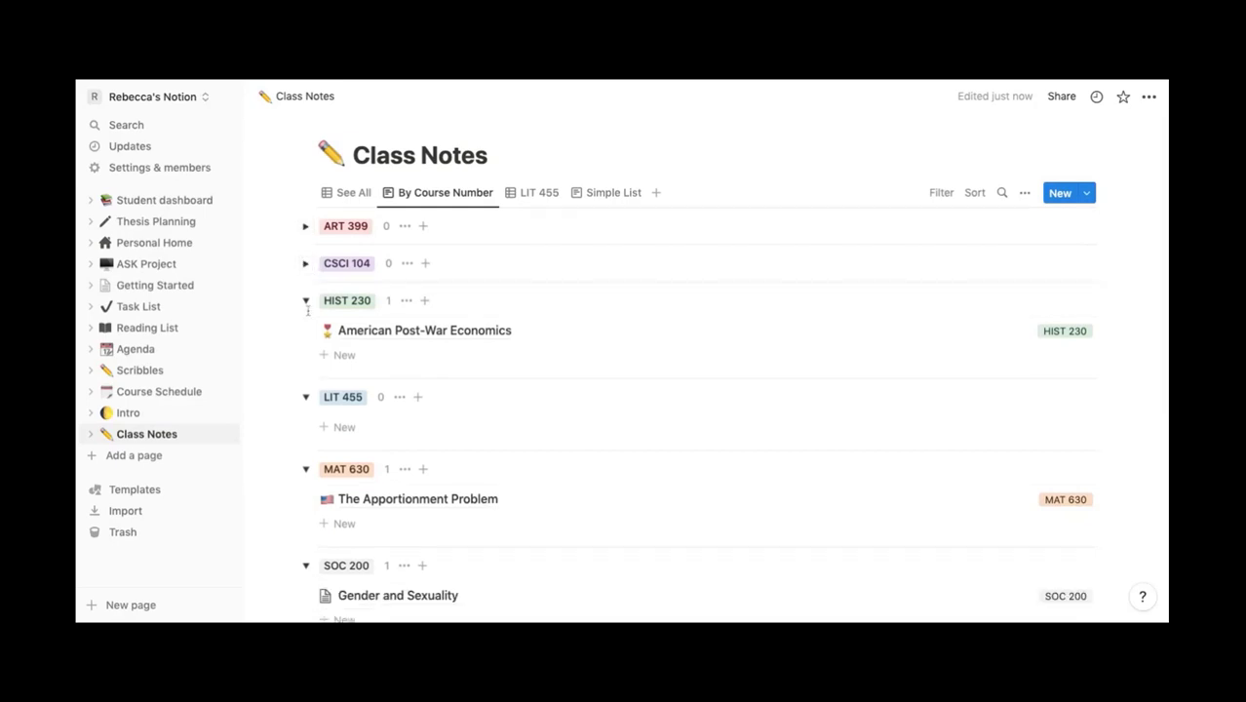
pyautogui.click(305, 301)
pyautogui.click(305, 337)
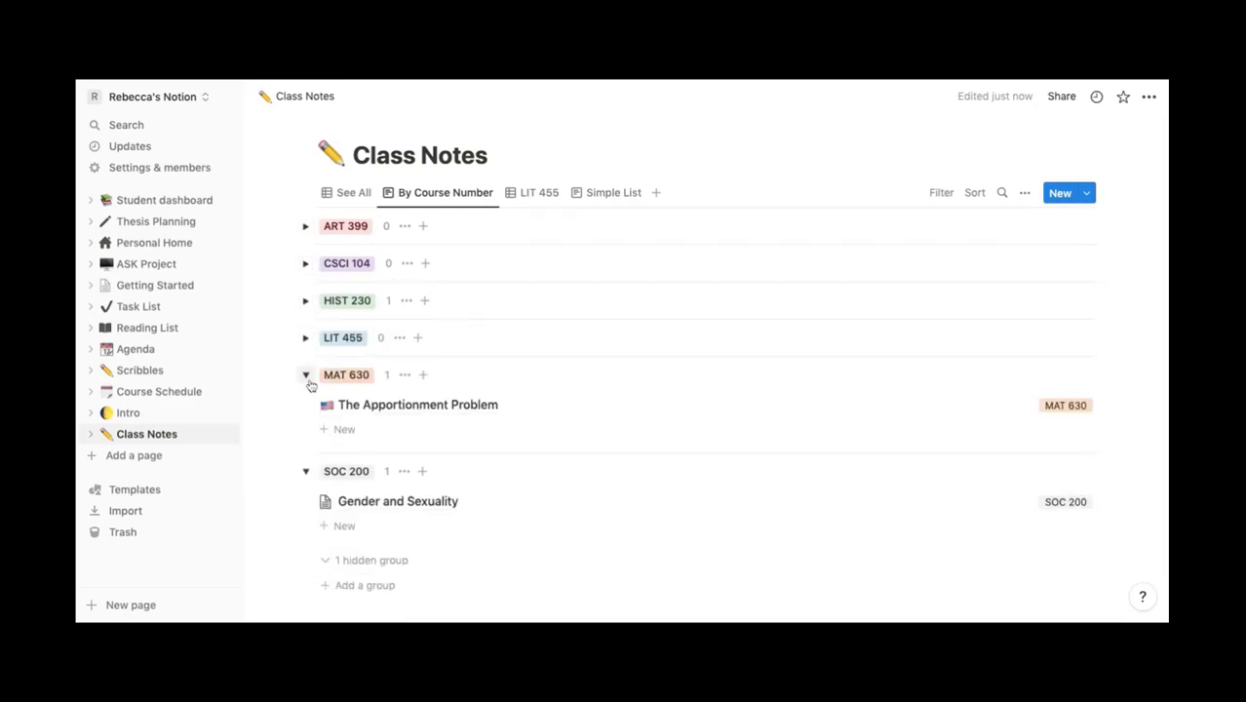
pyautogui.click(305, 375)
pyautogui.click(306, 412)
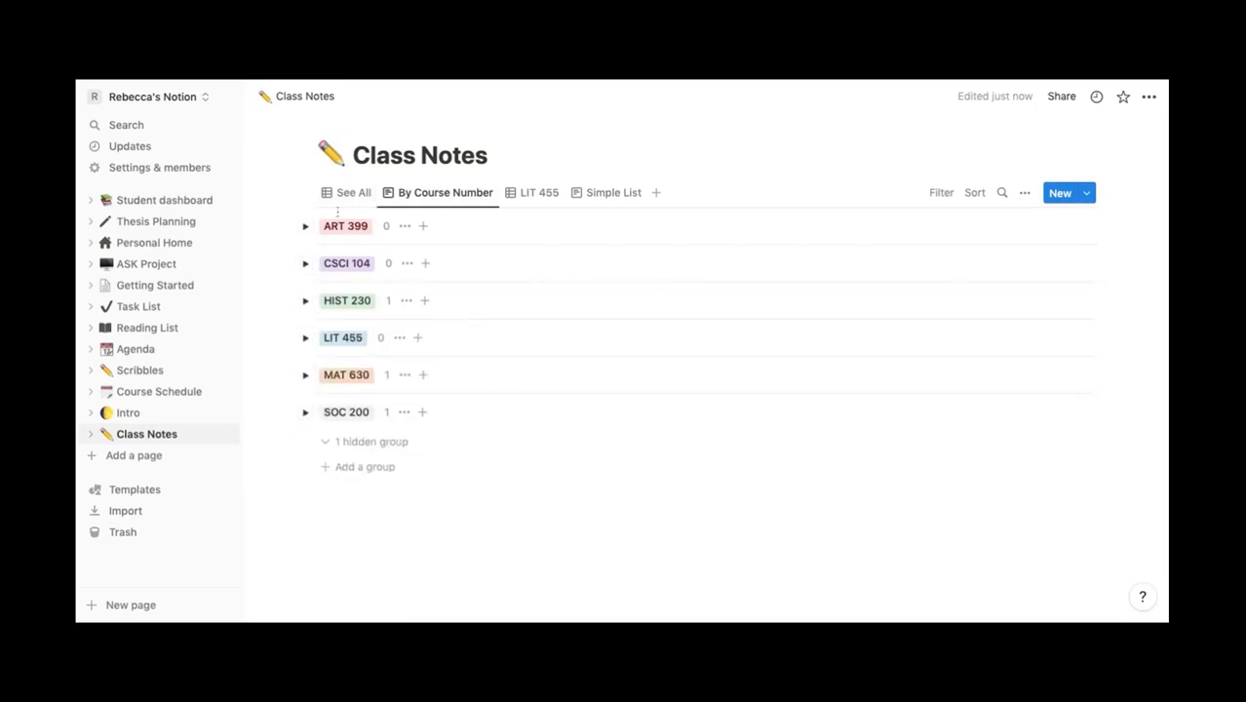
pyautogui.click(305, 414)
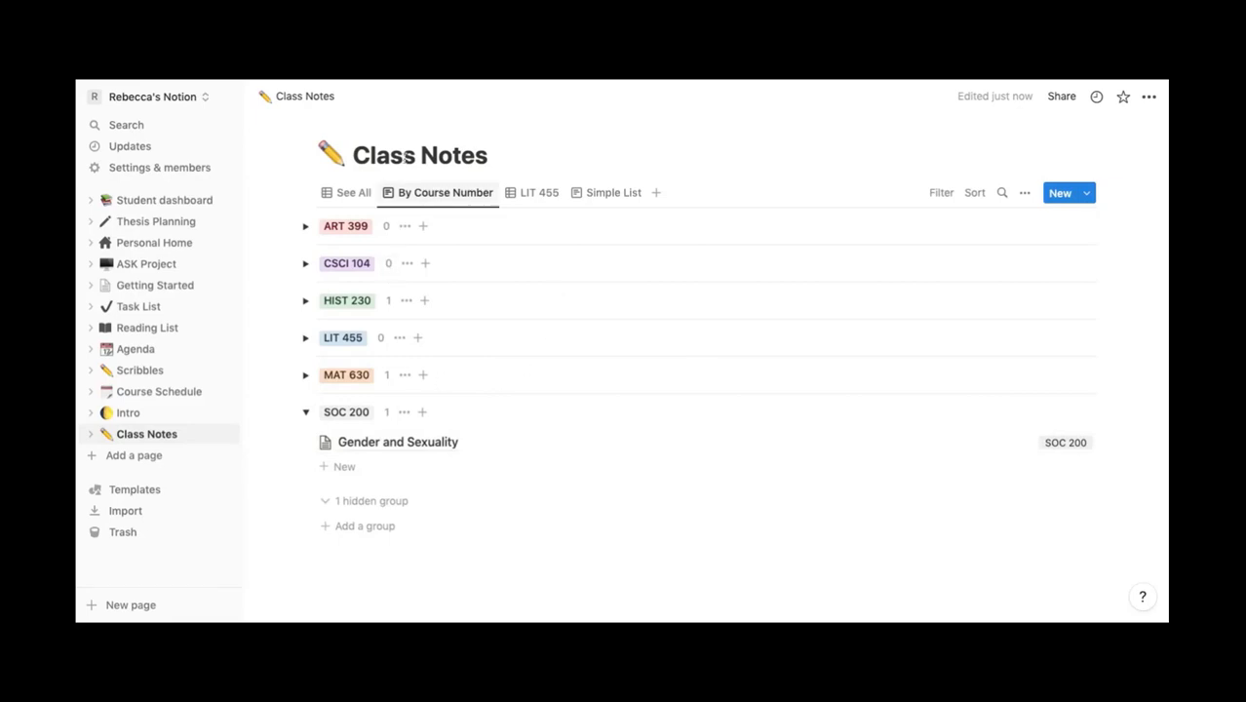
# - Open the LIT 455 table view
pyautogui.click(540, 199)
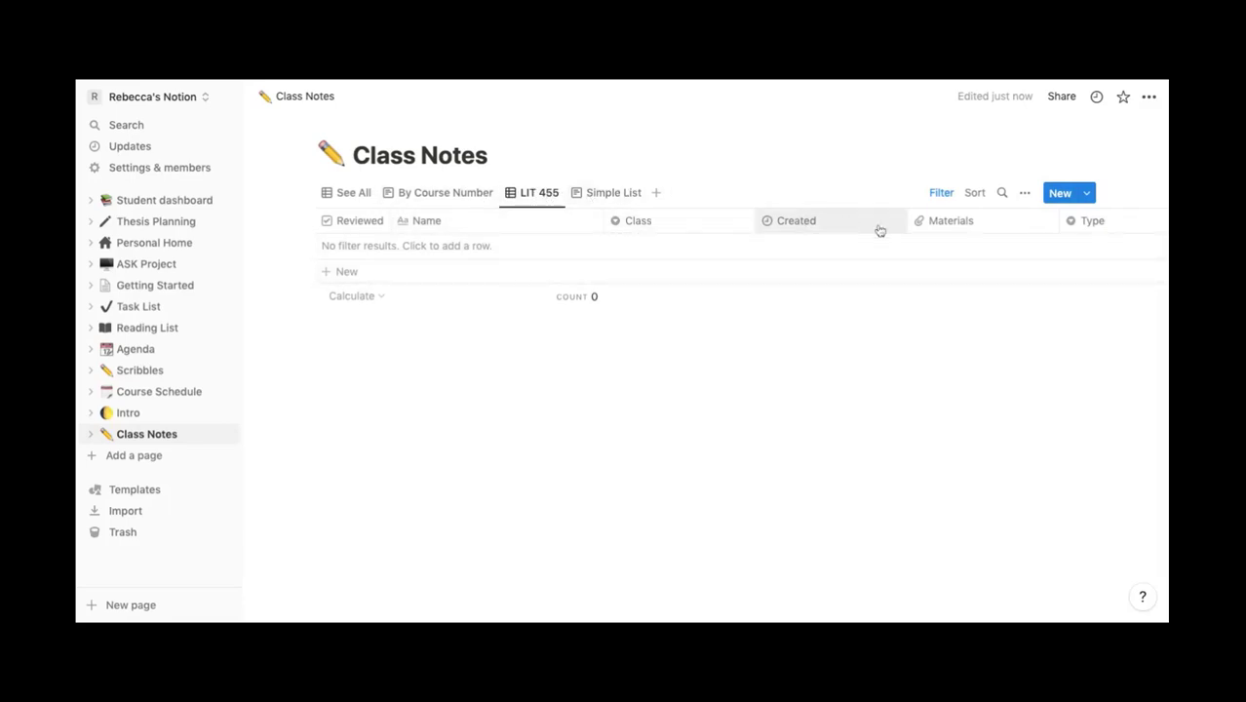
# - Add a new table view named SOC 200
pyautogui.click(656, 194)
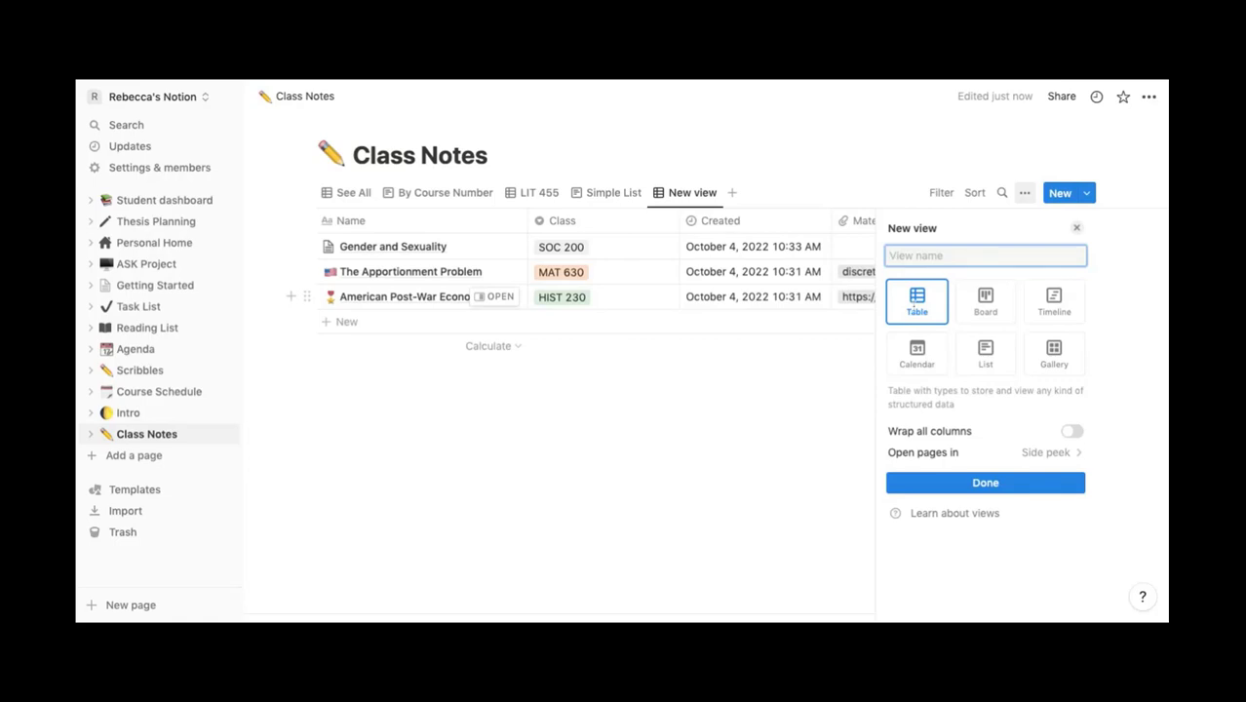
pyautogui.write('SOC 200')
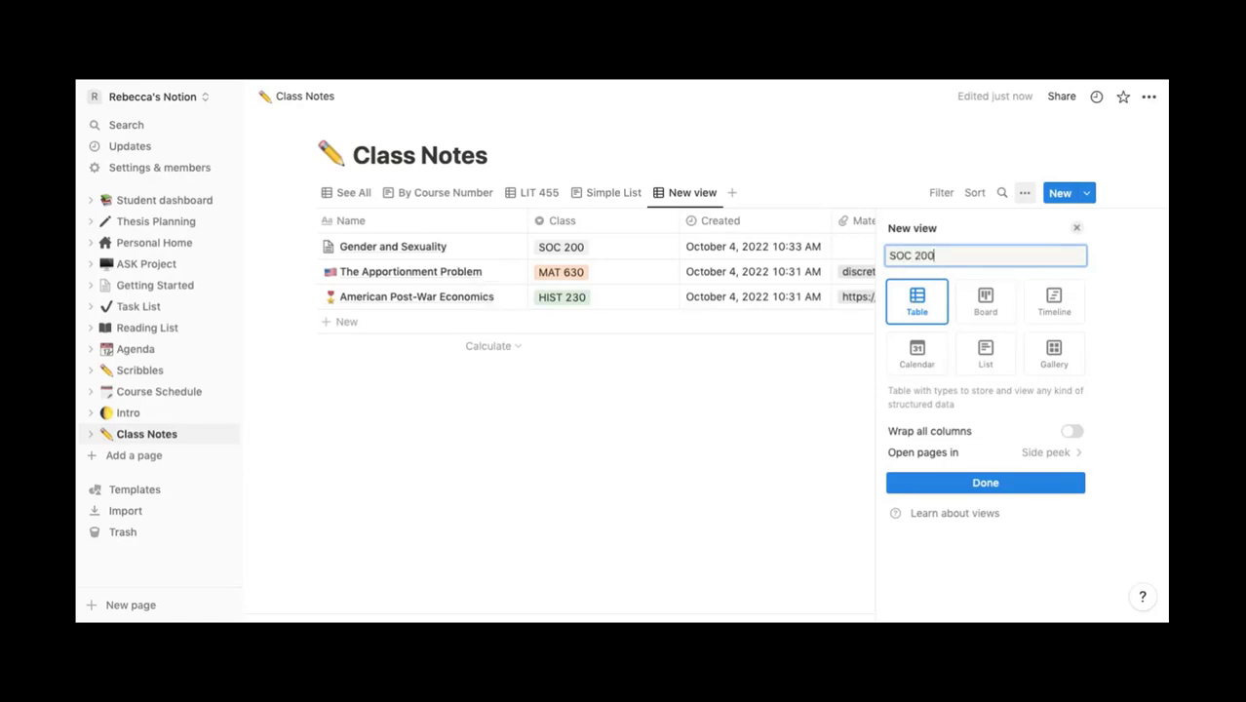
pyautogui.click(1000, 481)
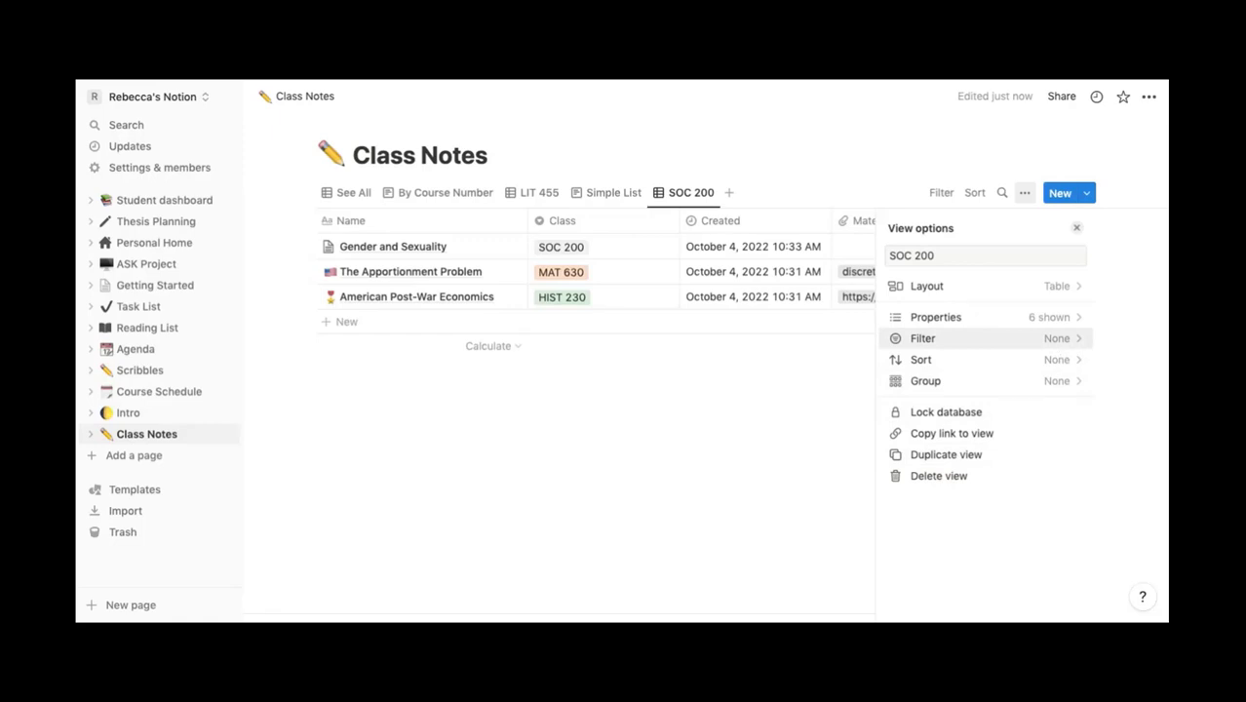
# - Filter the SOC 200 view to show only entries whose Class is SOC 200
pyautogui.click(922, 338)
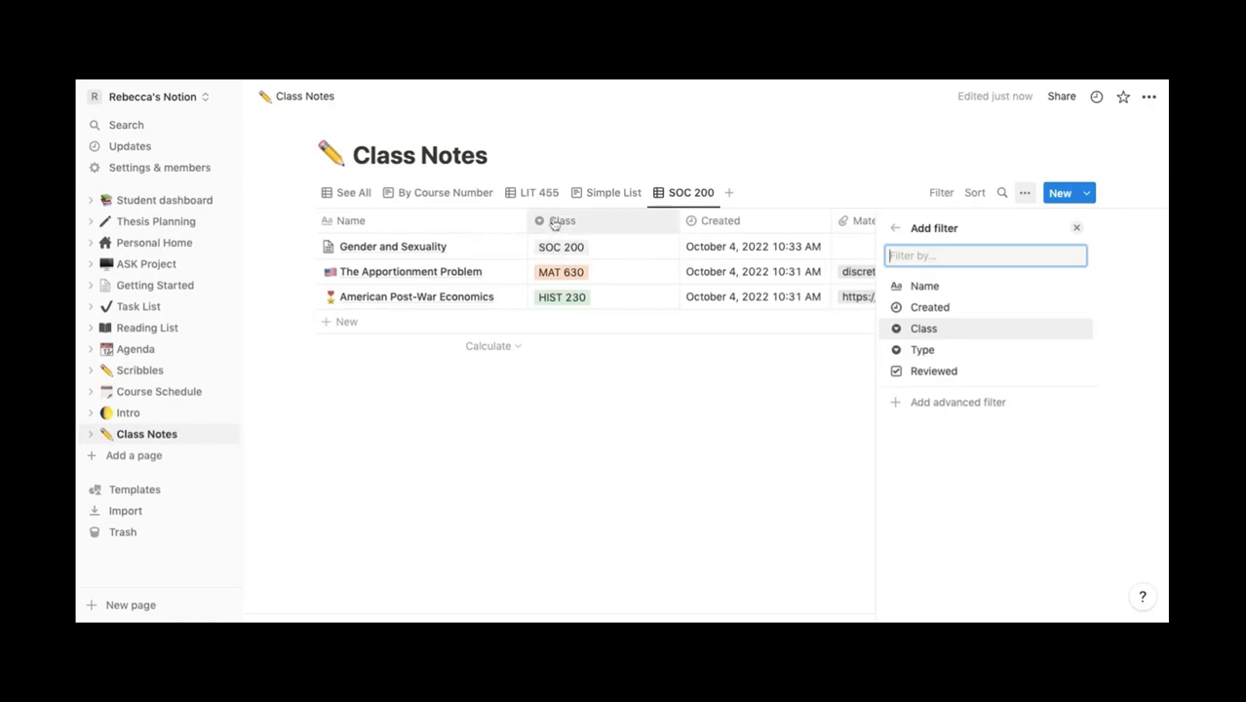
pyautogui.click(923, 329)
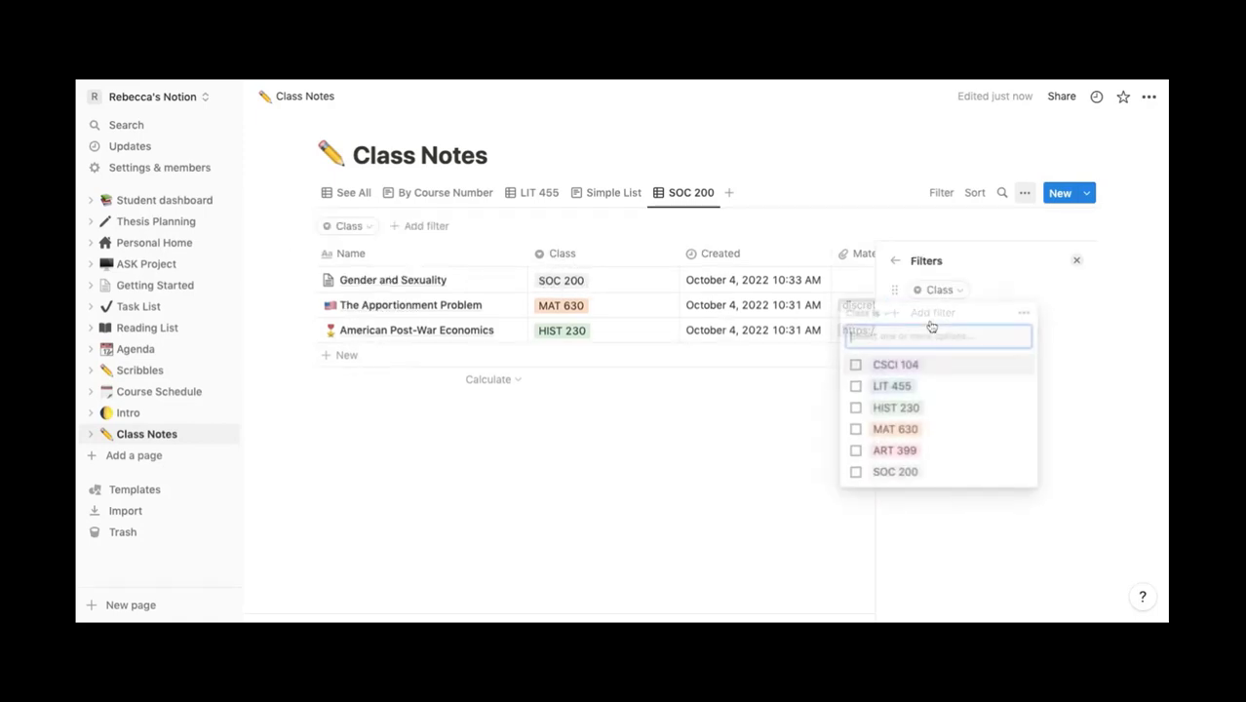
pyautogui.click(933, 473)
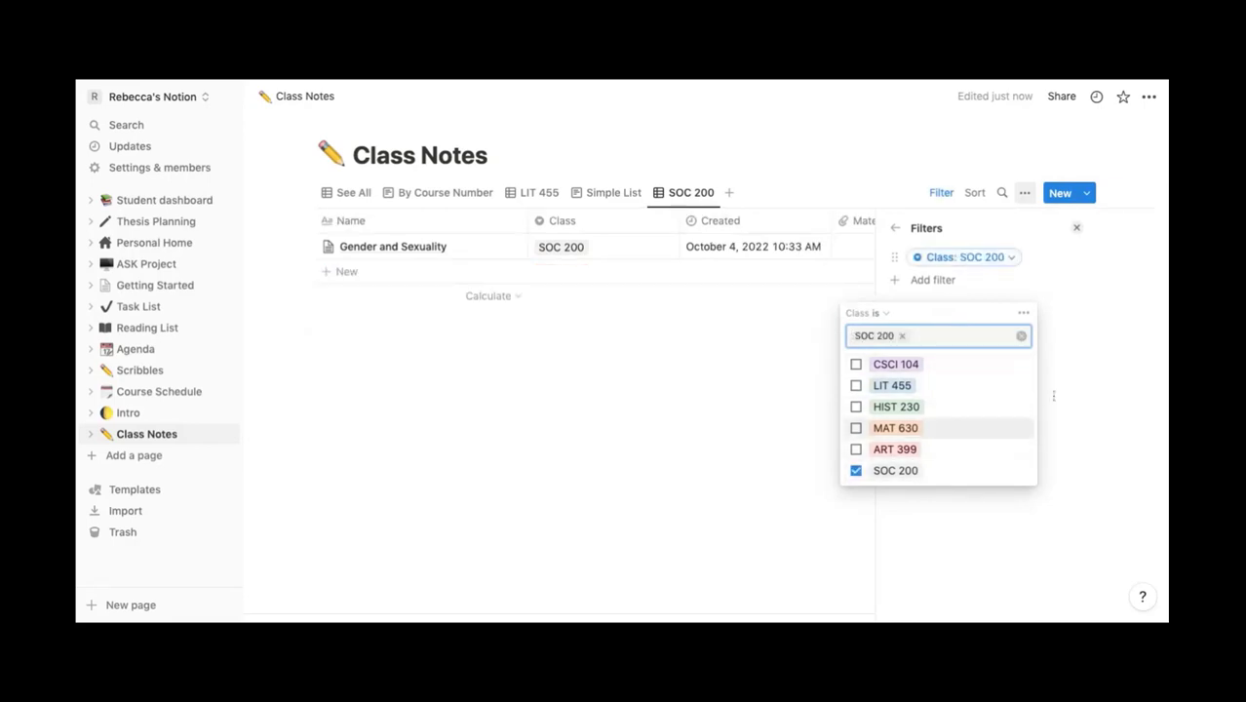
pyautogui.click(1092, 361)
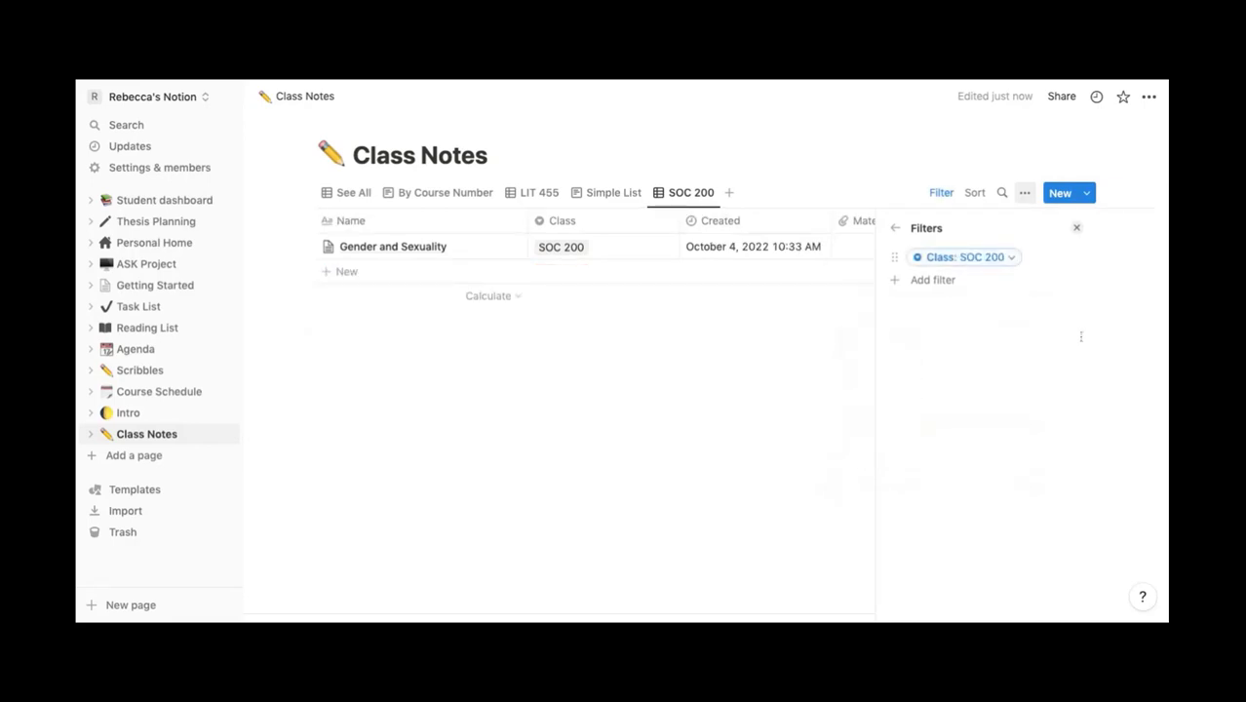
pyautogui.click(1077, 228)
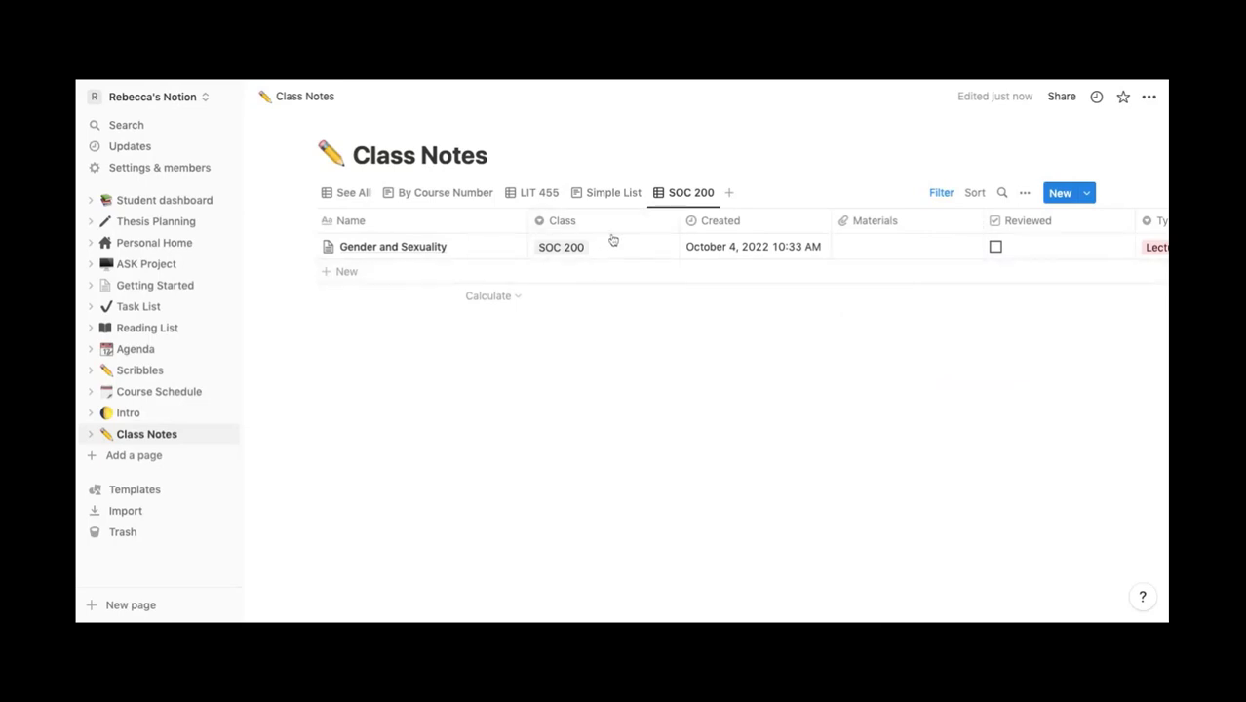